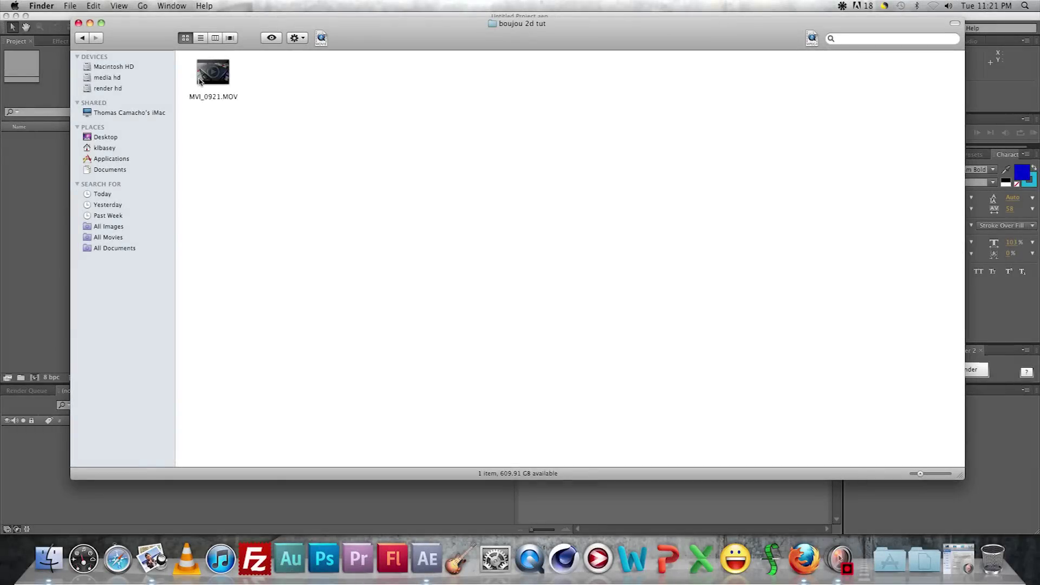
- Drag MVI_0921.MOV from Finder into the After Effects Project panel as a 1920x1080, 23.976 fps clip
drag(222, 25, 343, 55)
mouse_move(351, 113)
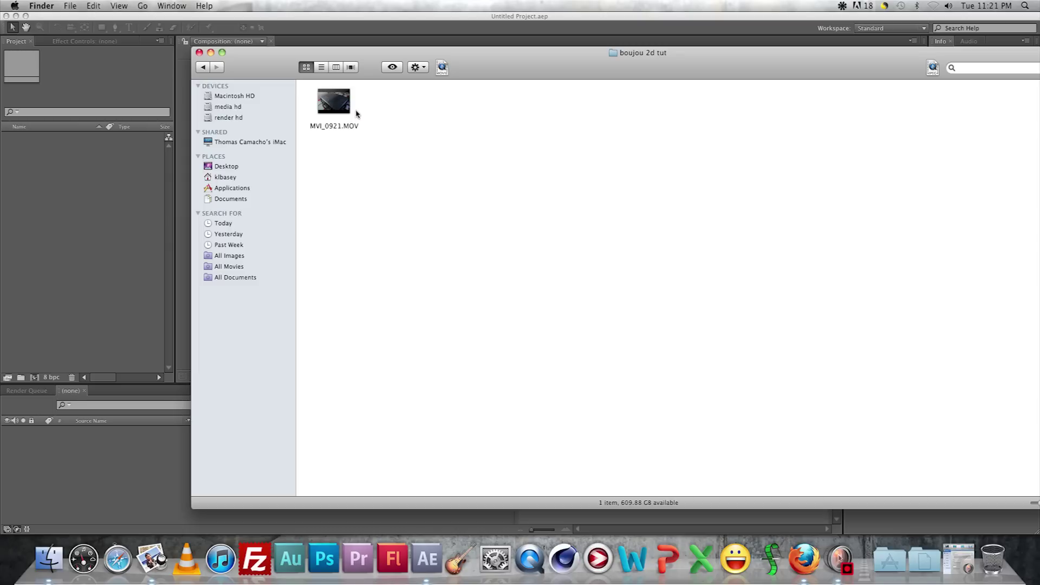
drag(347, 112, 81, 182)
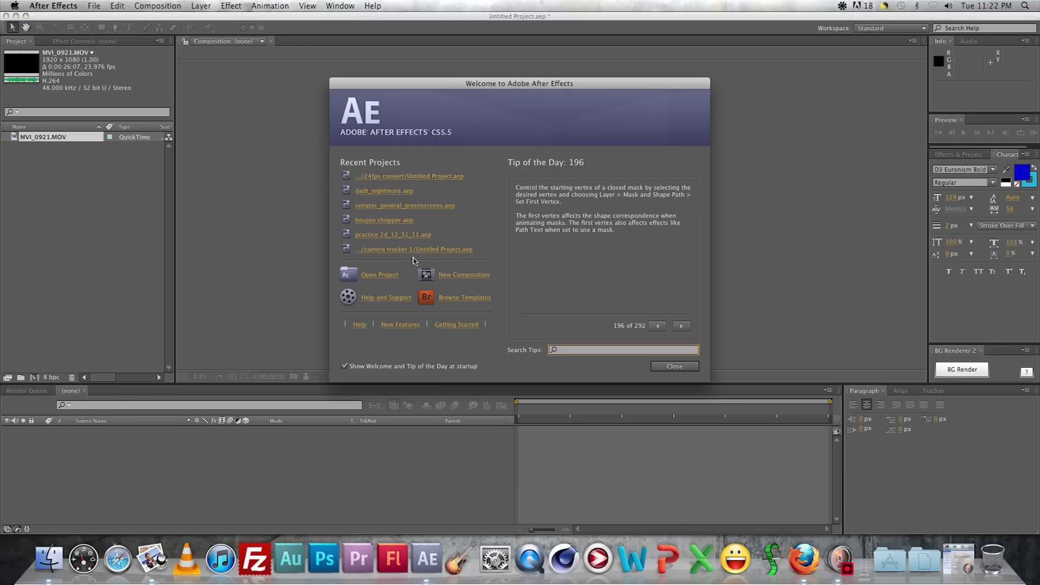
- Create a composition from the MVI_0921.MOV clip and fit it in the viewer
click(458, 275)
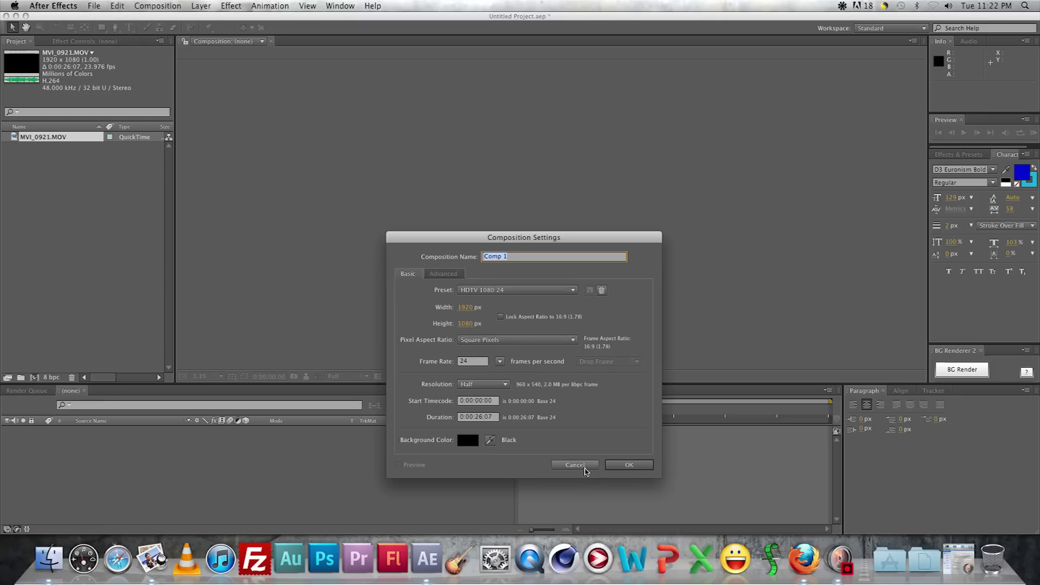
click(591, 466)
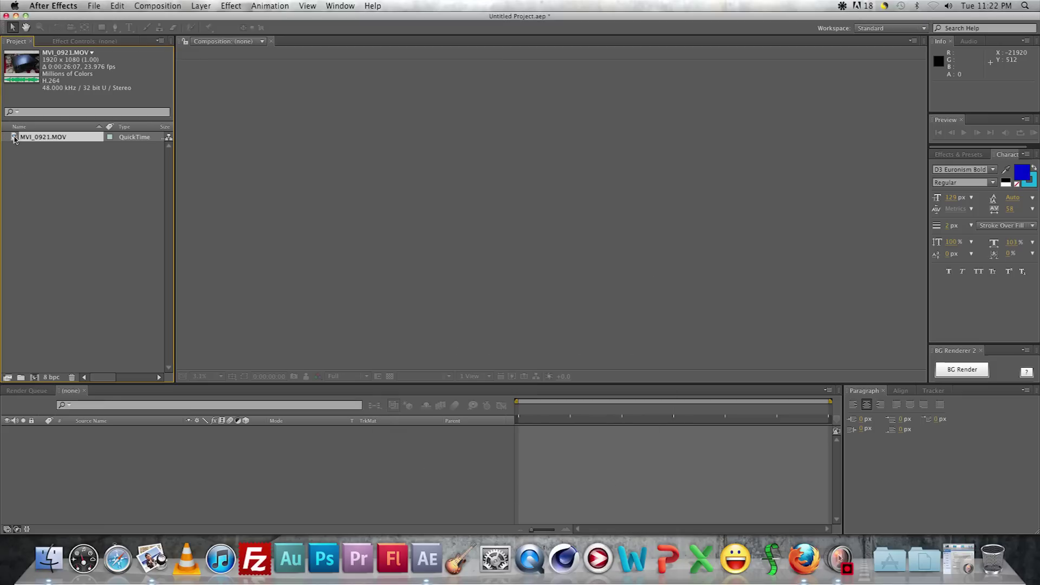
drag(15, 139, 34, 378)
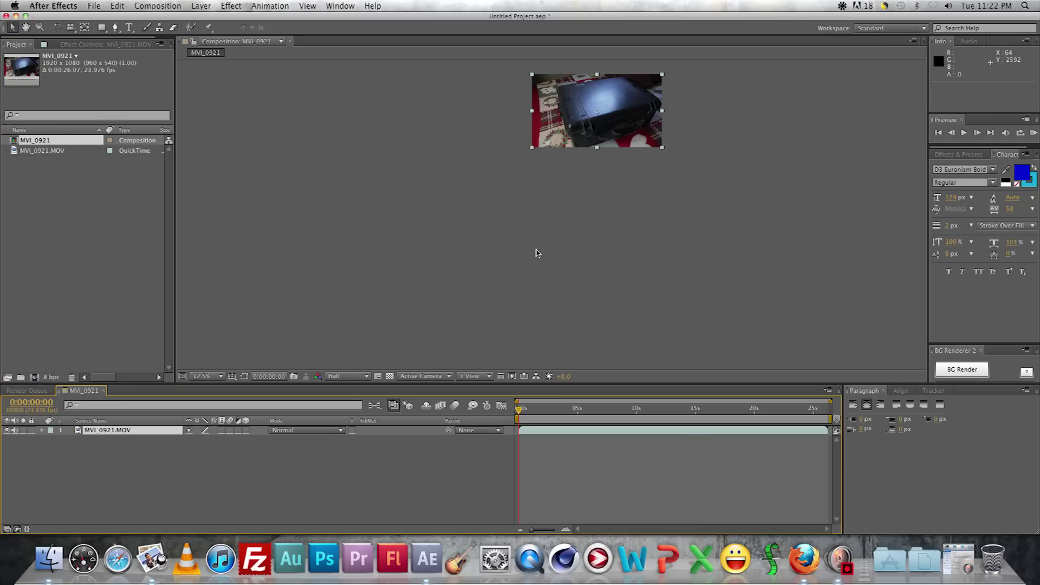
scroll(534, 253, up, 2)
scroll(569, 236, up, 1)
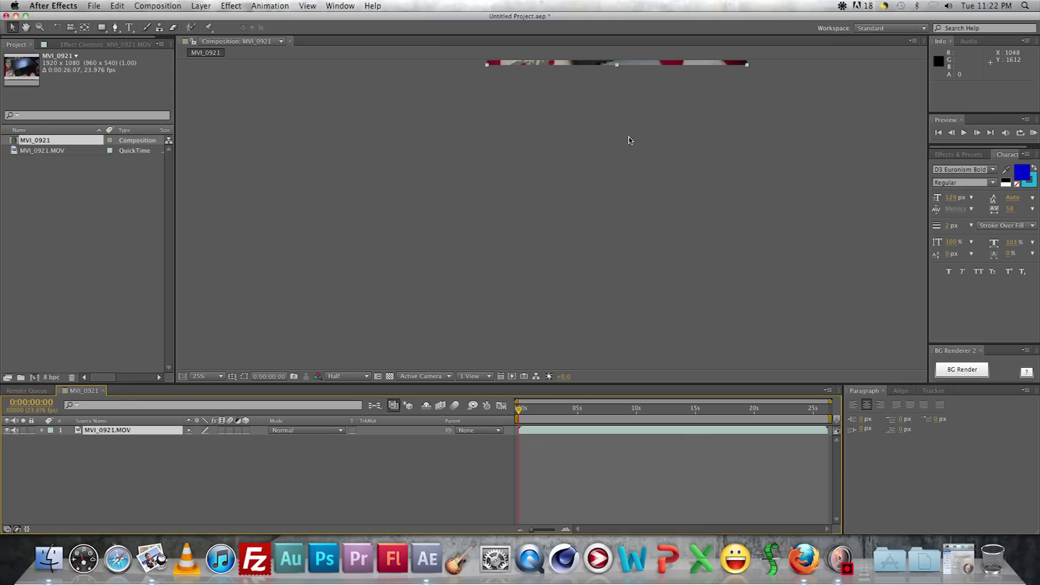
drag(615, 179, 557, 348)
key(.)
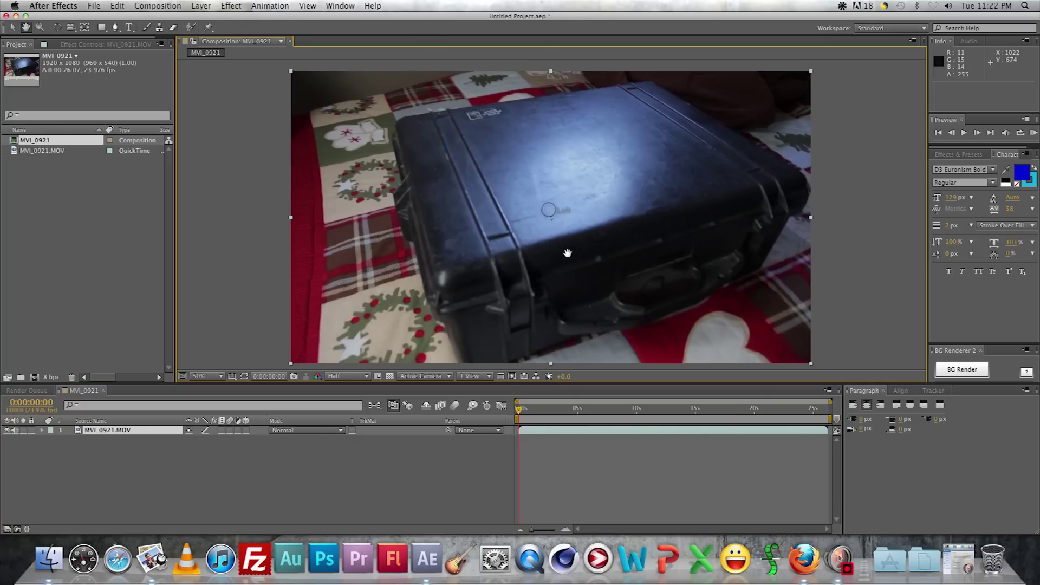
- Change the MVI_0921 composition's frame rate from 23.976 to 24 fps and begin renaming it
right_click(203, 332)
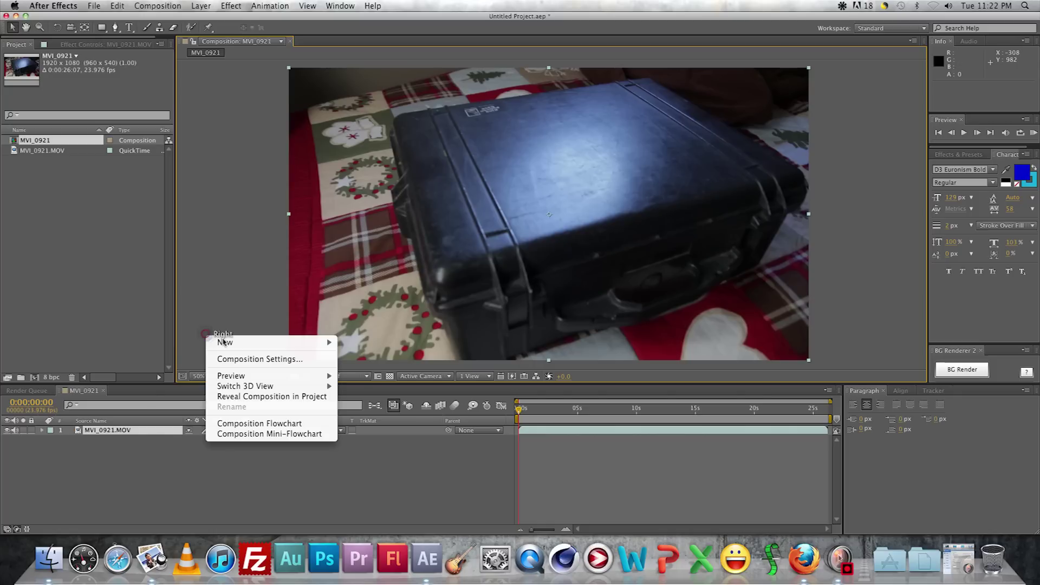
click(239, 360)
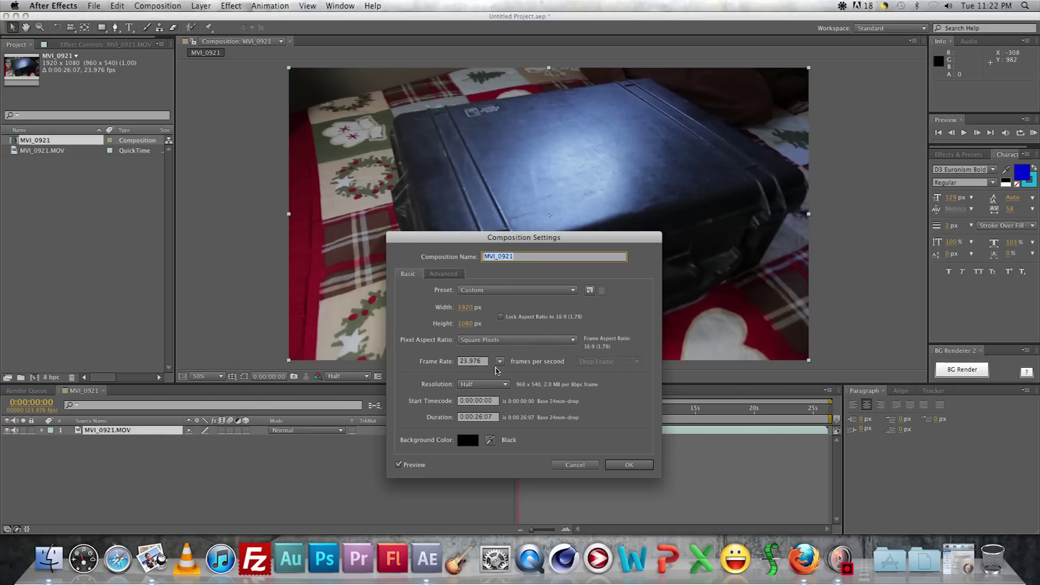
click(500, 362)
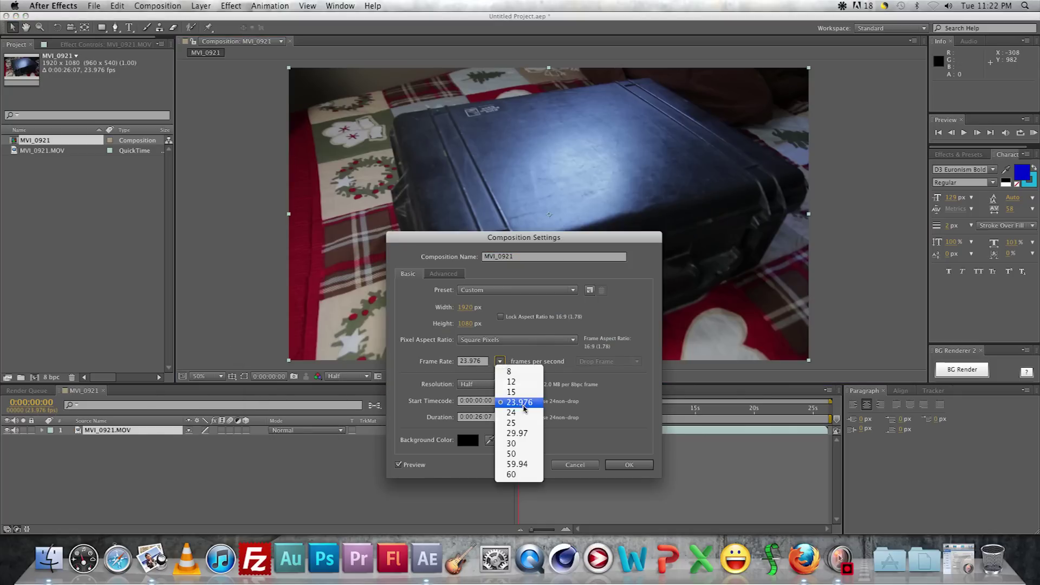
click(520, 410)
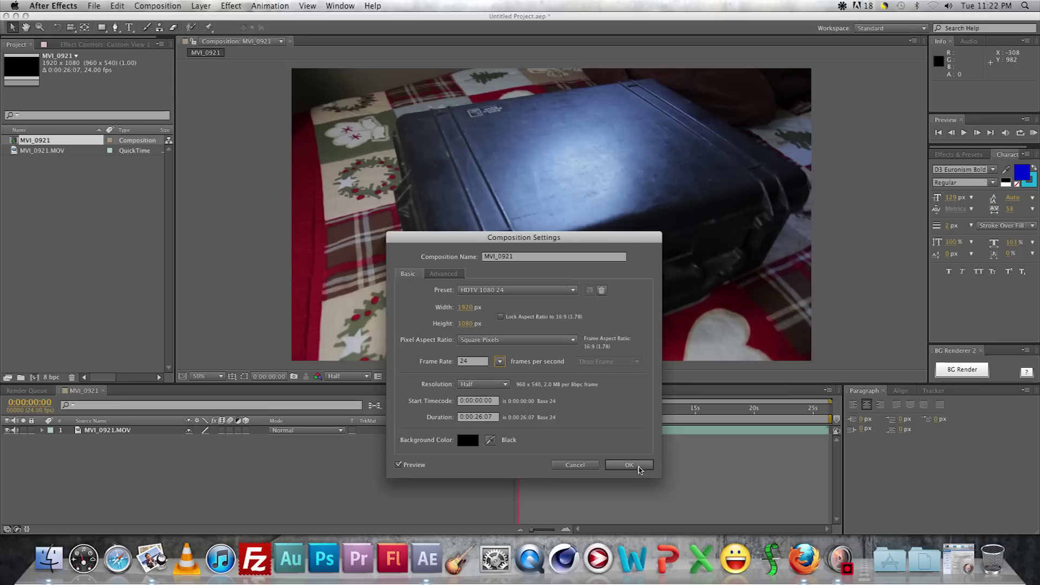
click(634, 466)
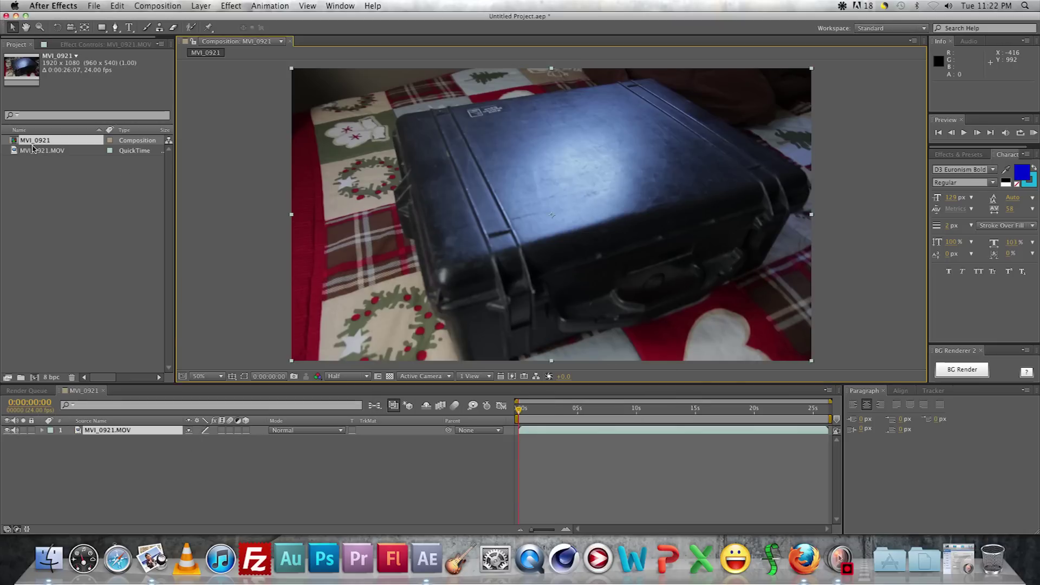
click(34, 142)
key(Return)
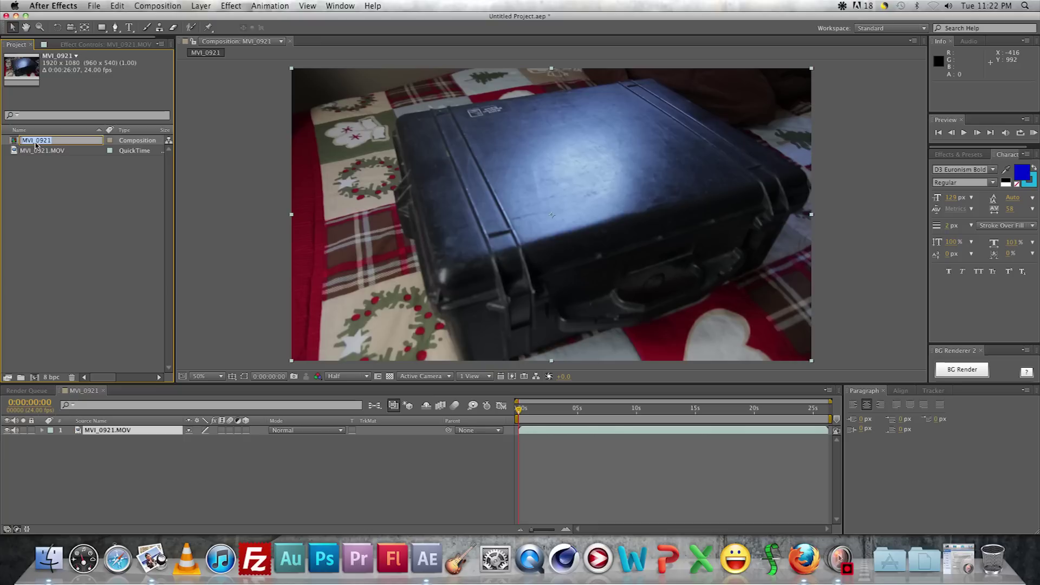
- Name the comp '24fps convert' and set render output to a new 'tiff 24fps convert' folder
text(24fps convert)
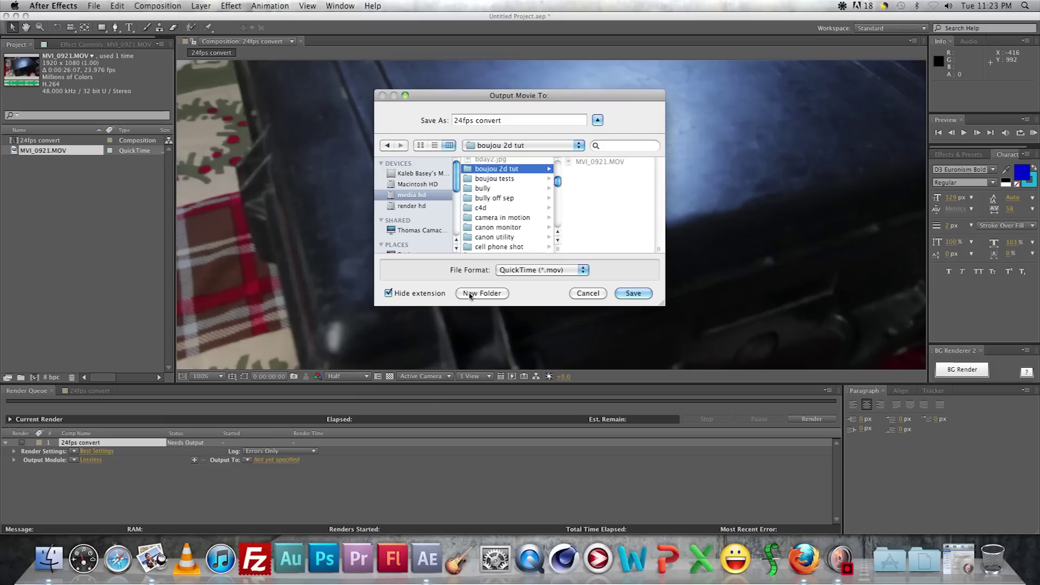
click(482, 293)
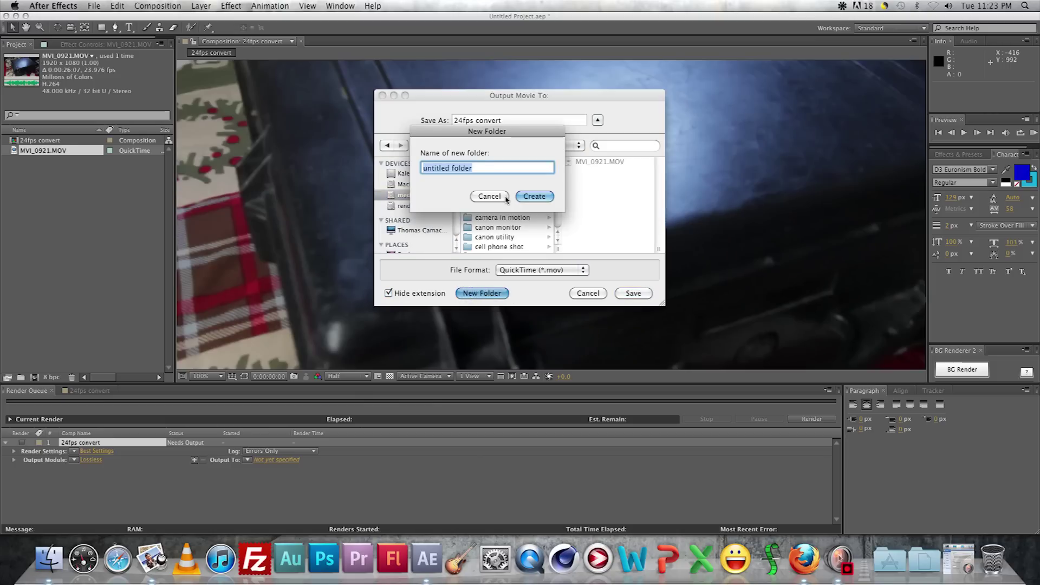
text(tiff 24fps convert)
key(Return)
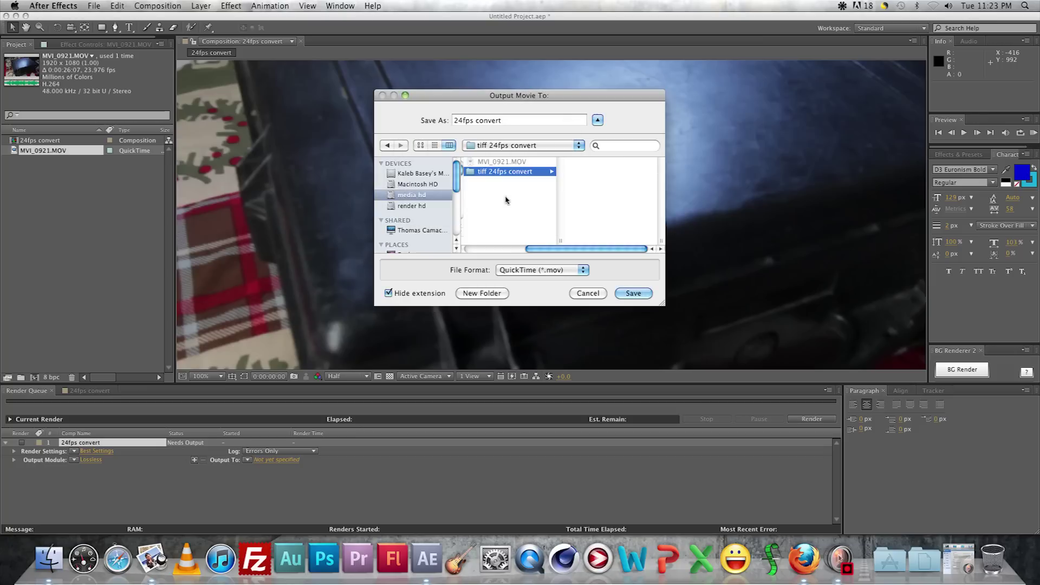
click(504, 174)
click(633, 294)
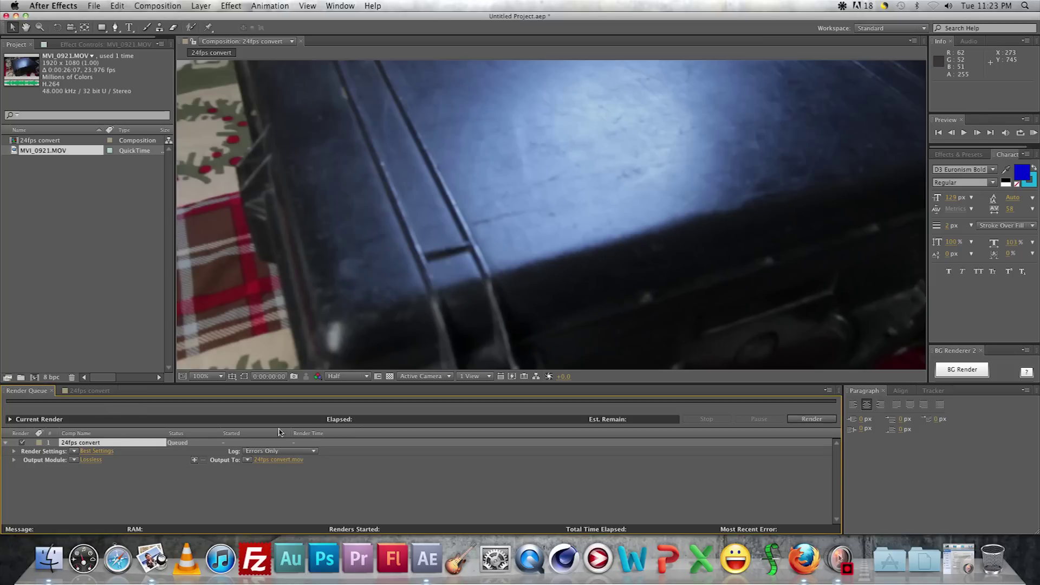
- Set the render's output module format to TIFF Sequence
click(92, 460)
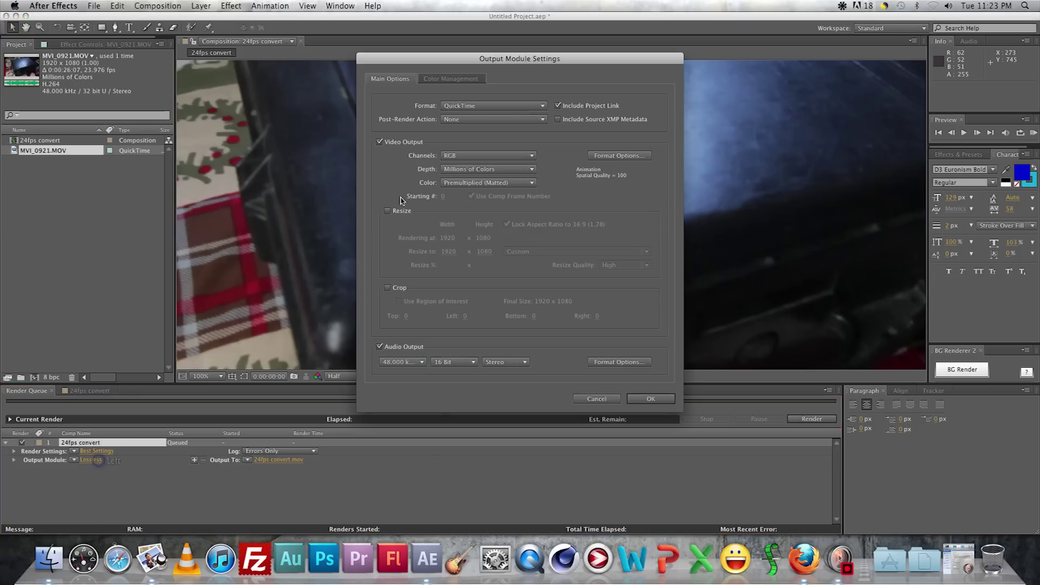
click(461, 106)
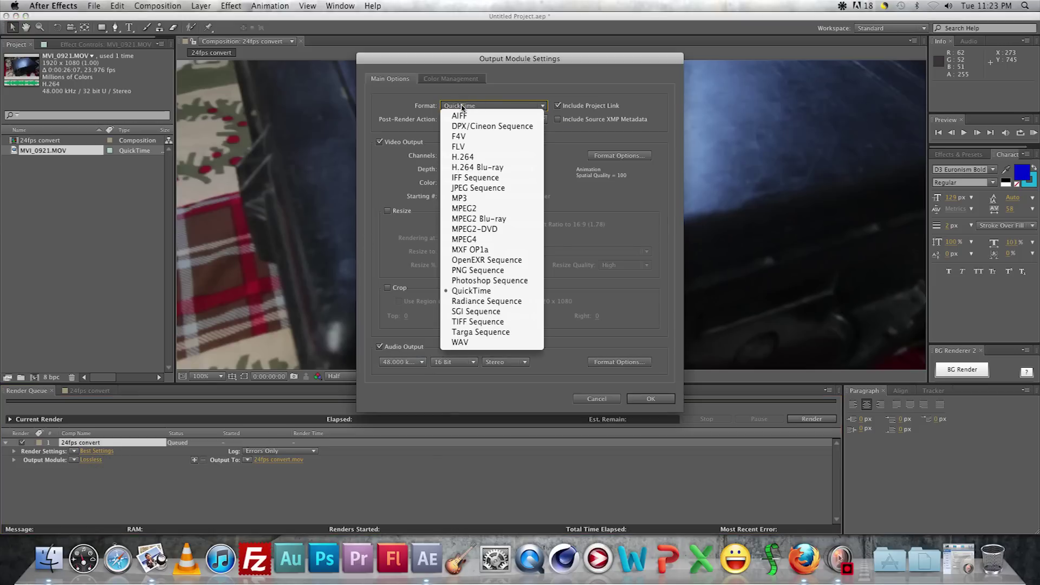
click(472, 322)
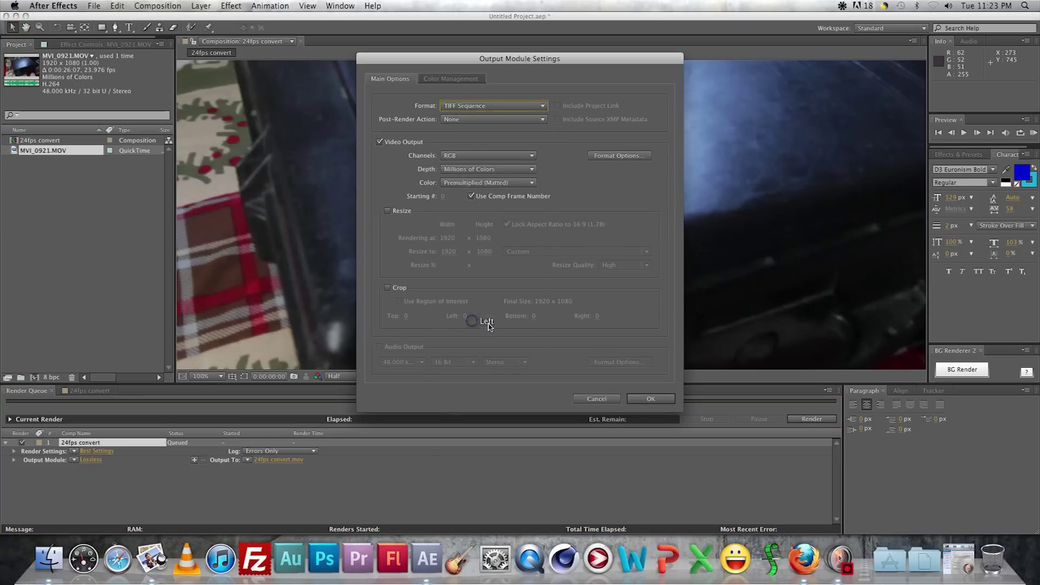
click(648, 399)
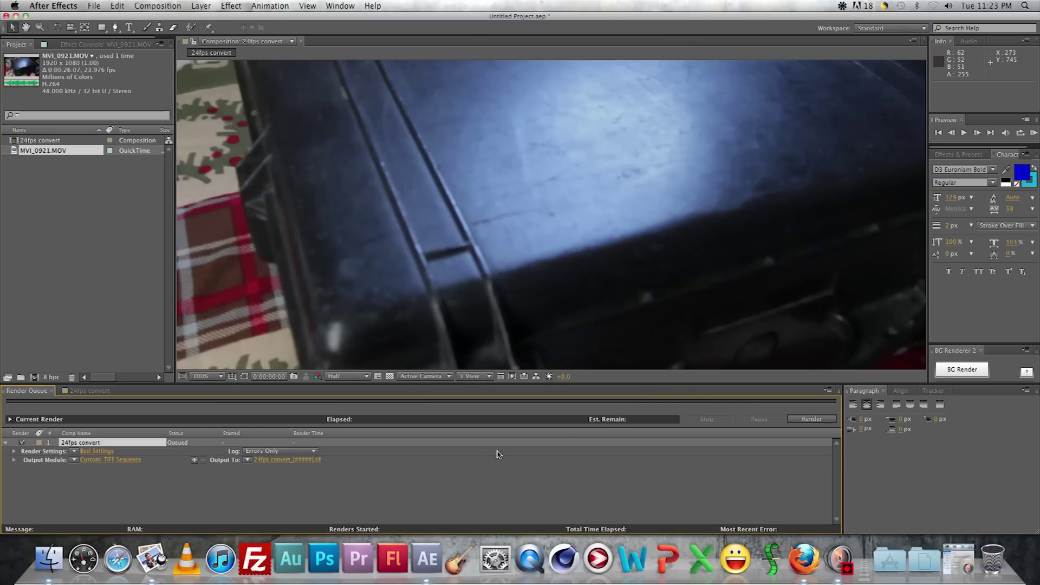
click(100, 392)
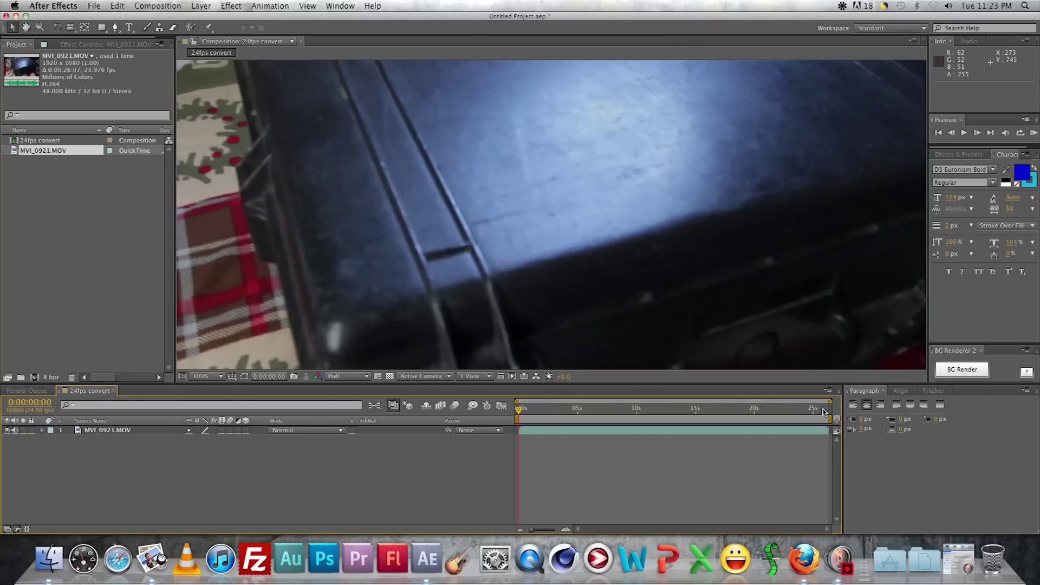
- Launch a background render of the queue, agreeing to save the project first
click(30, 391)
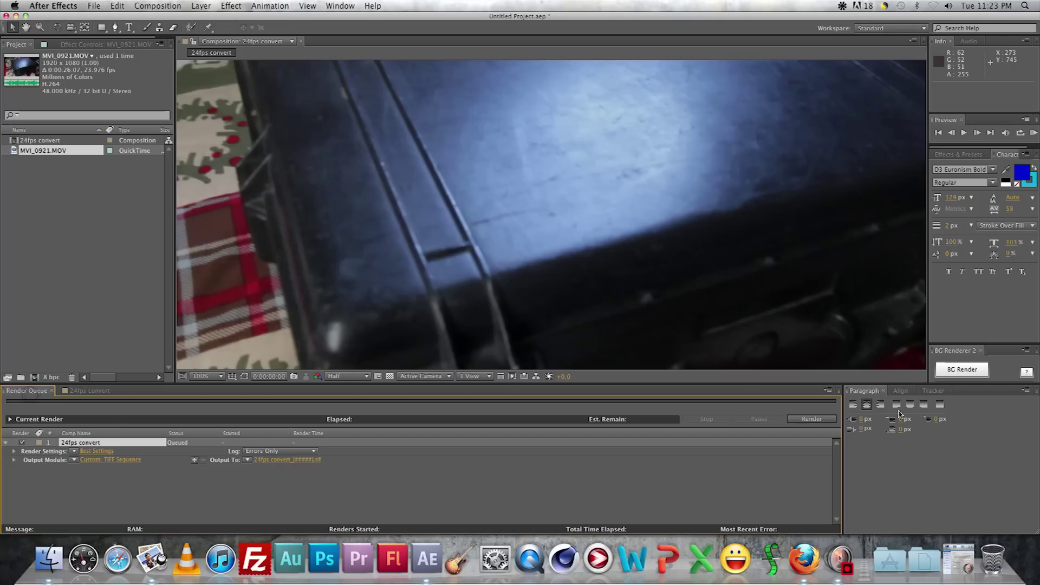
click(964, 368)
click(963, 374)
click(963, 374)
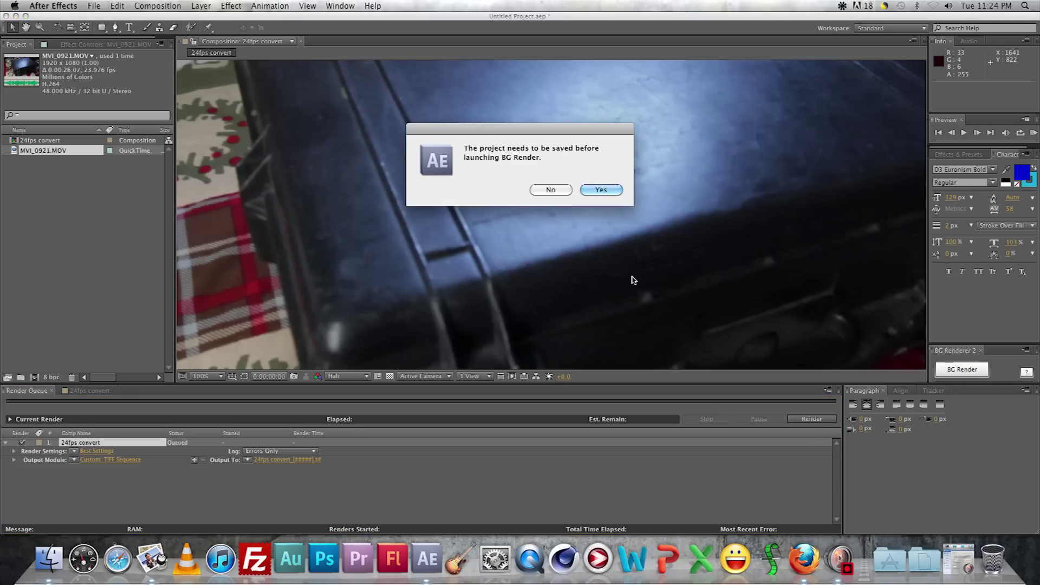
click(599, 189)
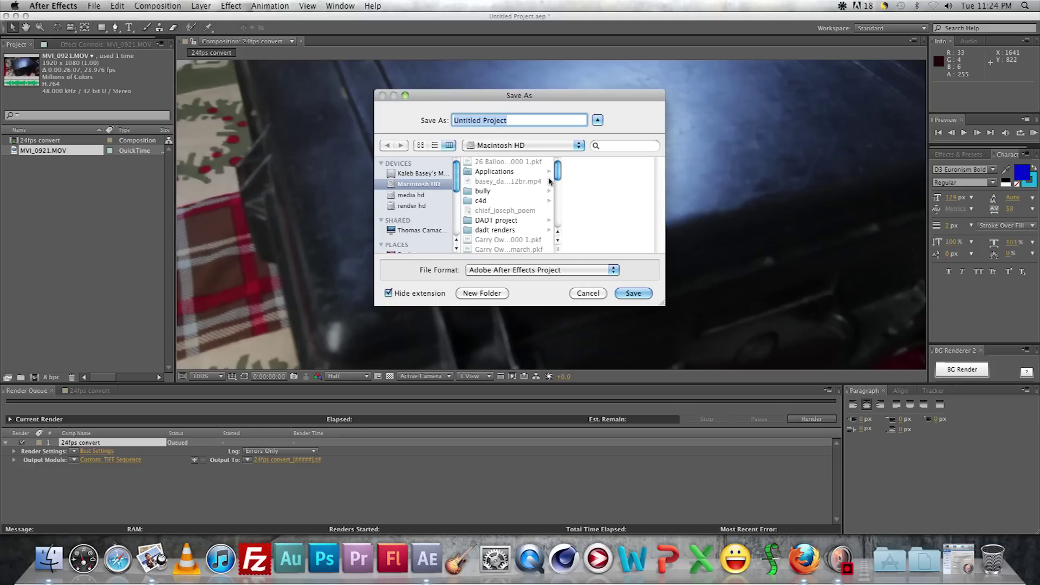
- Save the project as '2d tutorial' in the boujou 2d tut folder on the media hd drive
scroll(490, 219, down, 3)
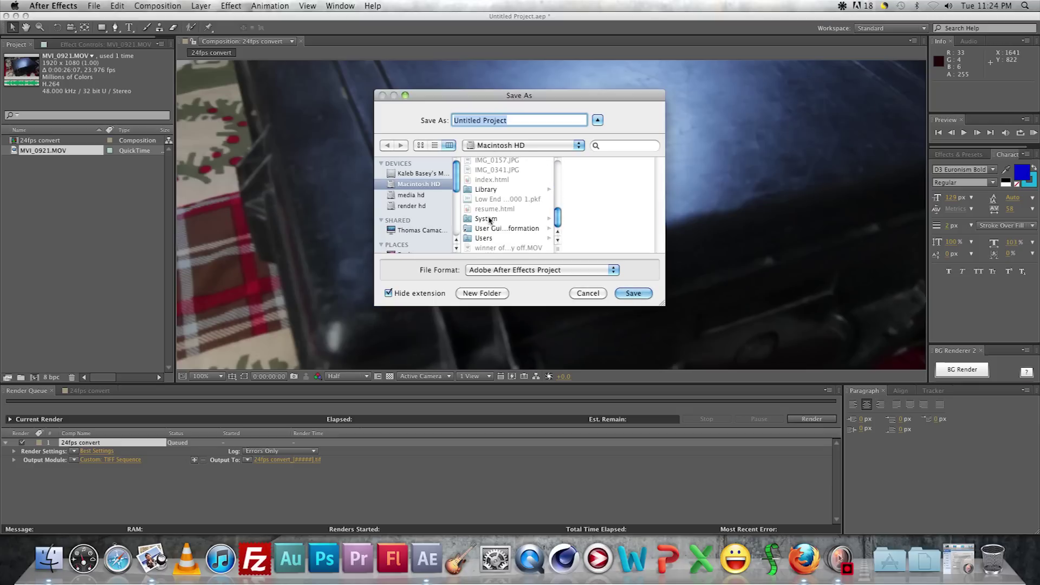
click(412, 196)
scroll(519, 204, down, 3)
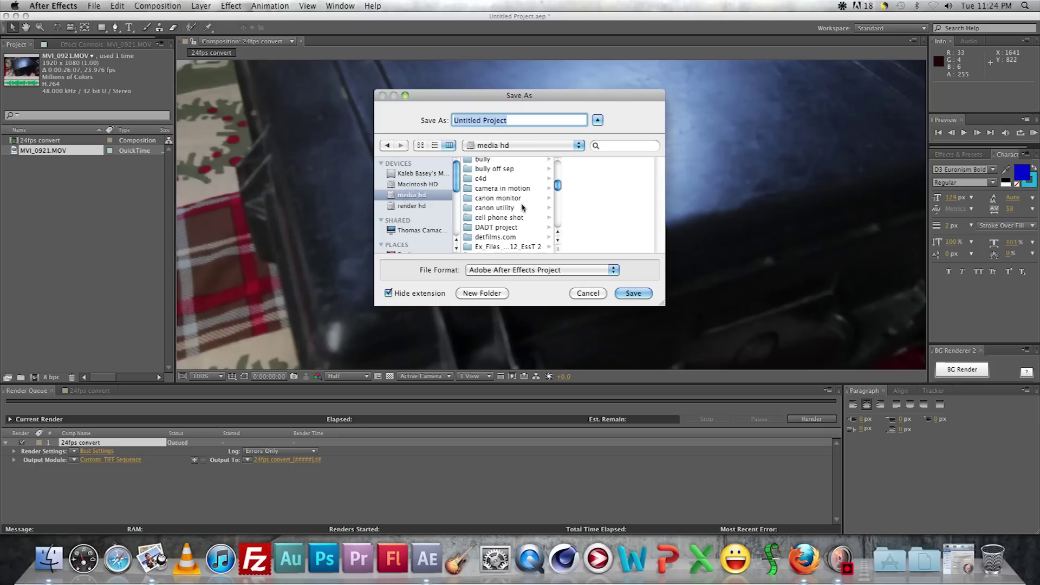
scroll(500, 191, up, 2)
click(501, 197)
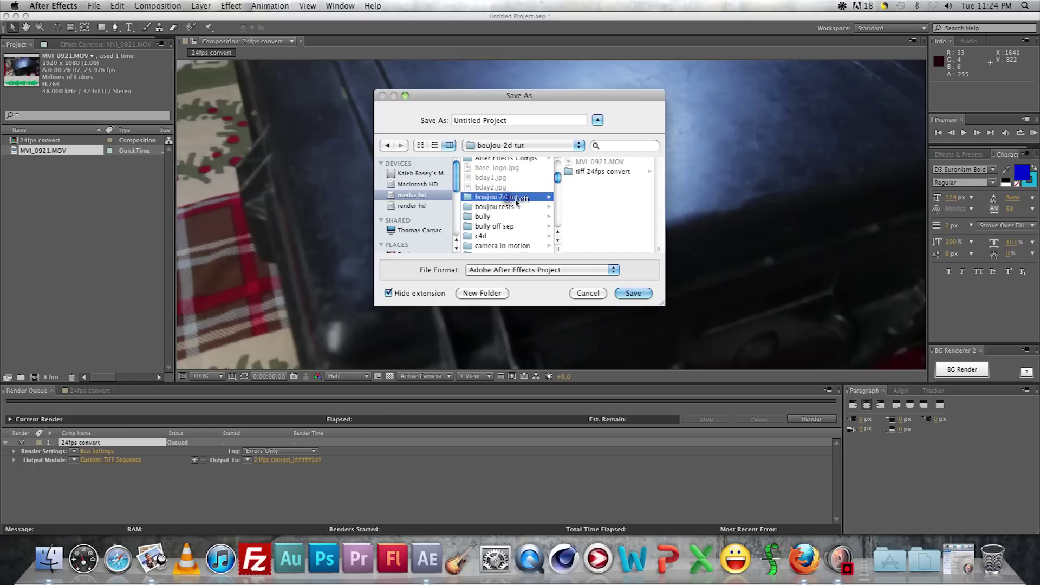
click(513, 124)
triple_click(513, 124)
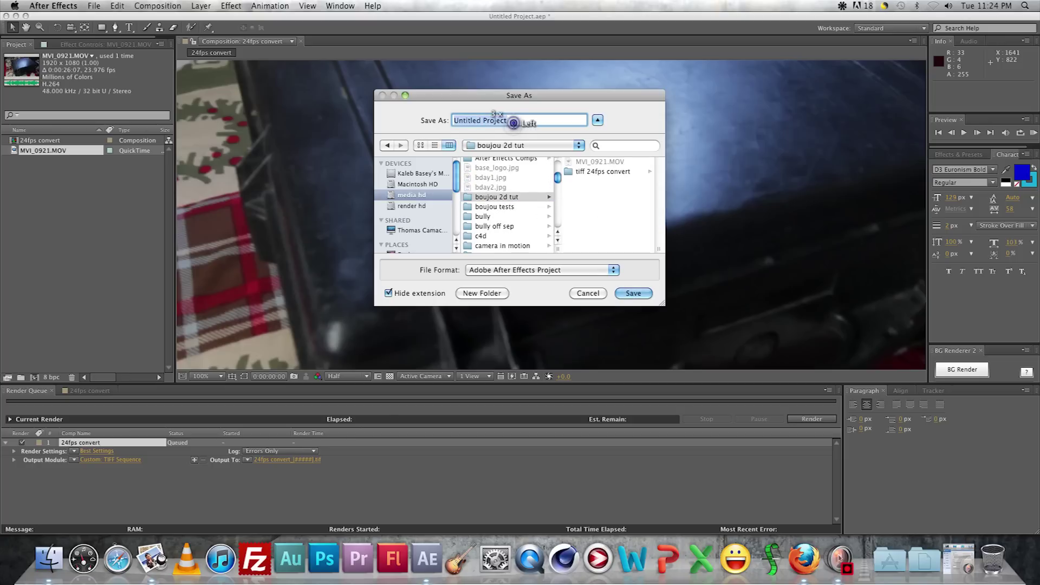
text(2d )
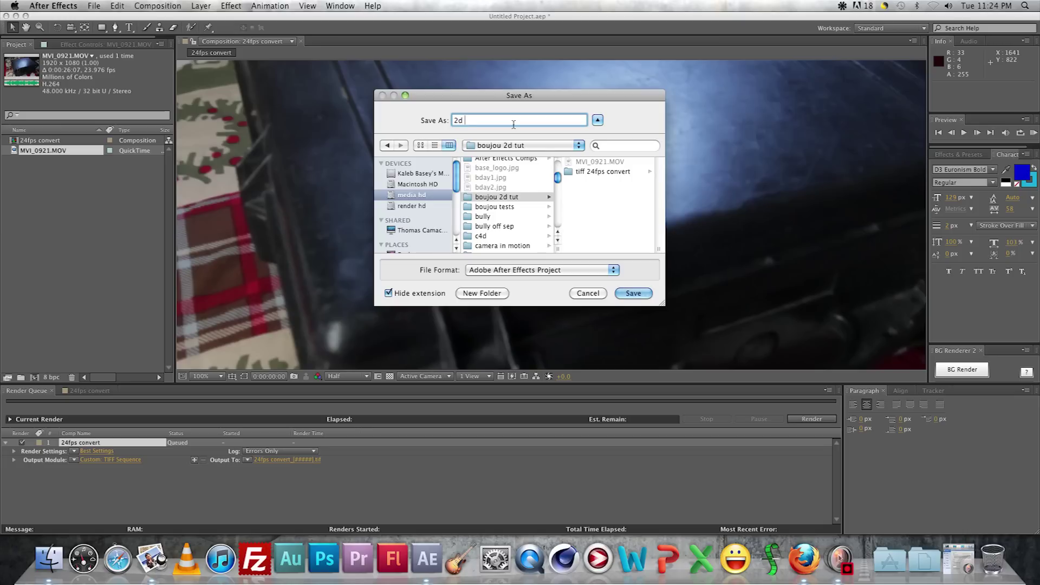
text(tutorial)
- Save the project, close the render window, and load the tiff 24fps convert TIFF sequence into boujou
click(643, 292)
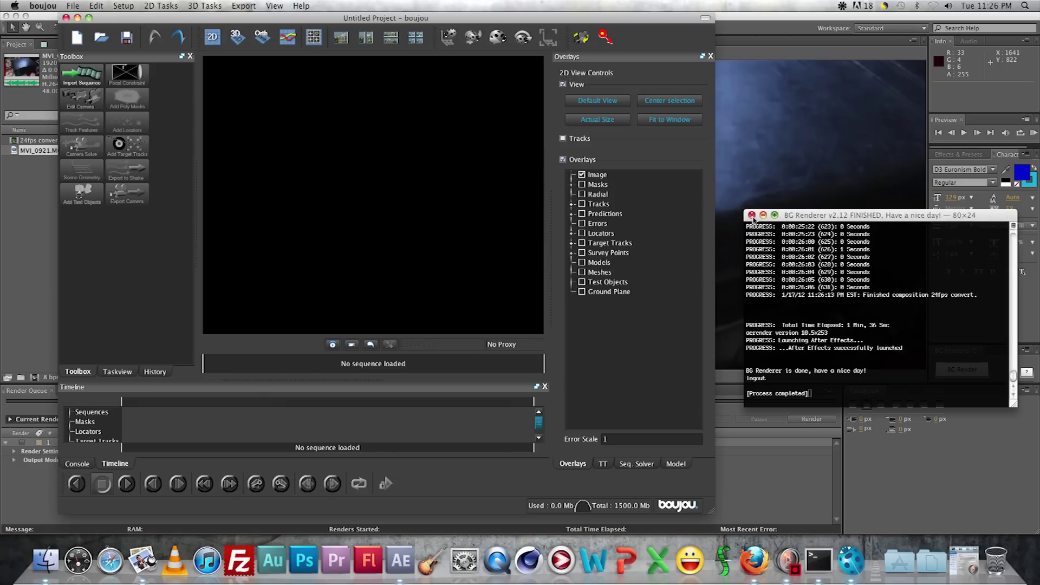
click(752, 215)
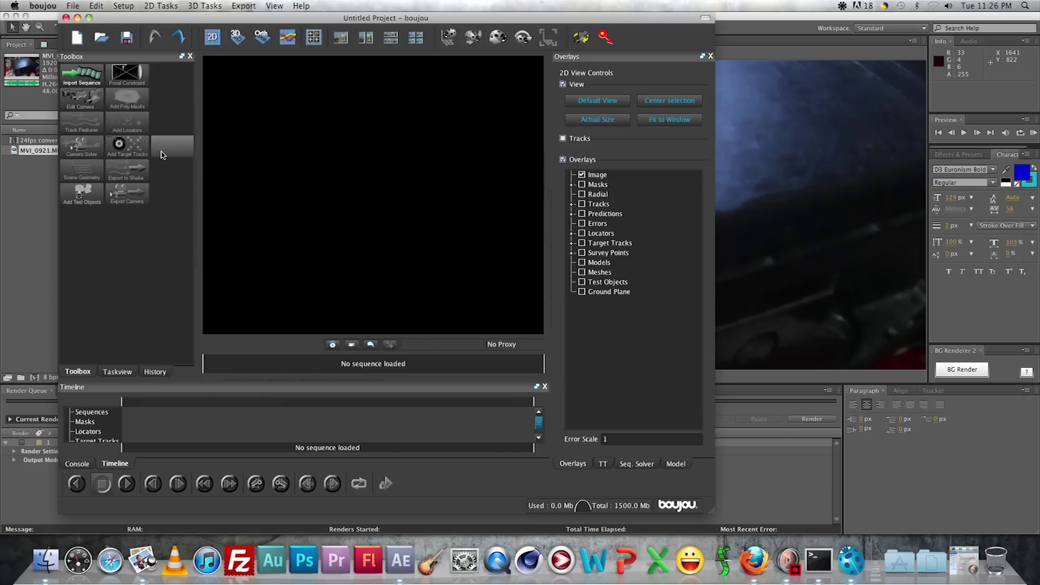
click(81, 74)
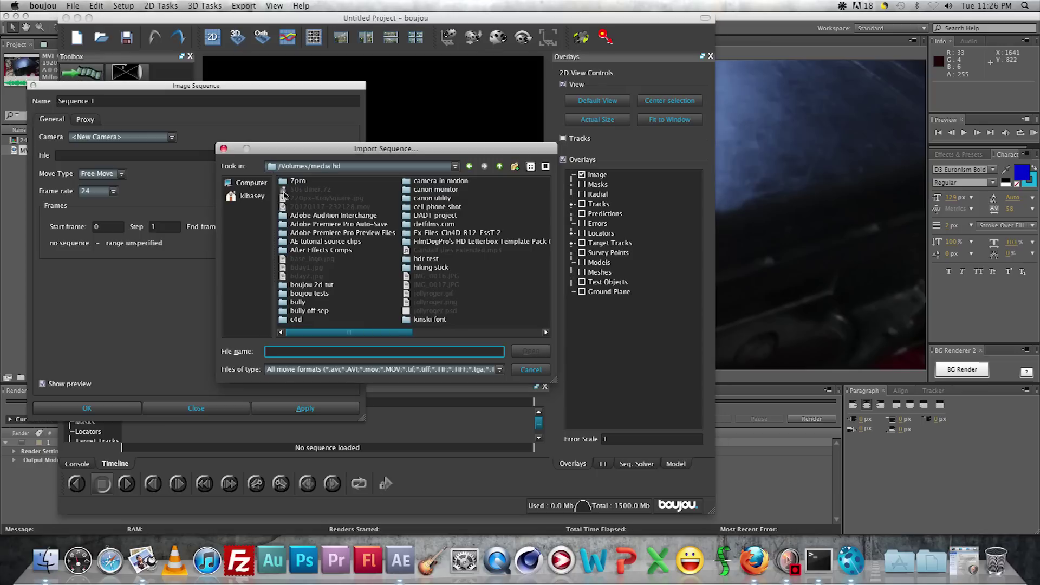
click(301, 287)
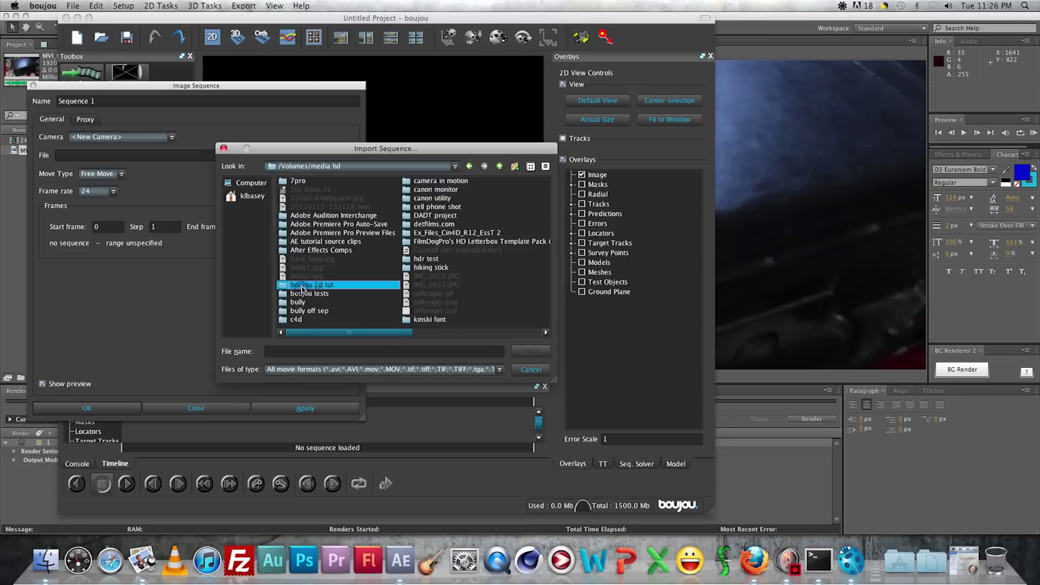
double_click(301, 287)
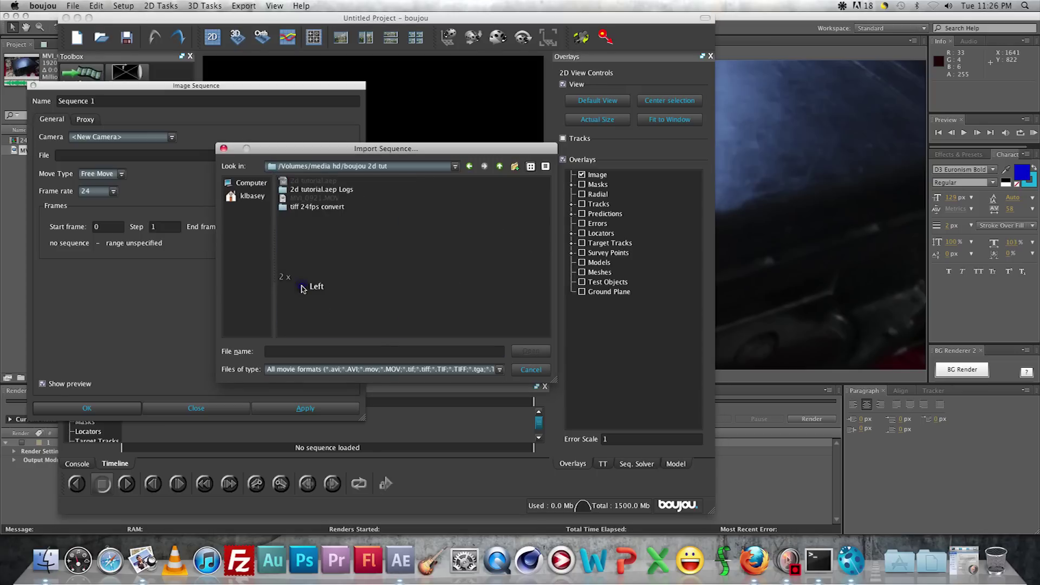
double_click(283, 208)
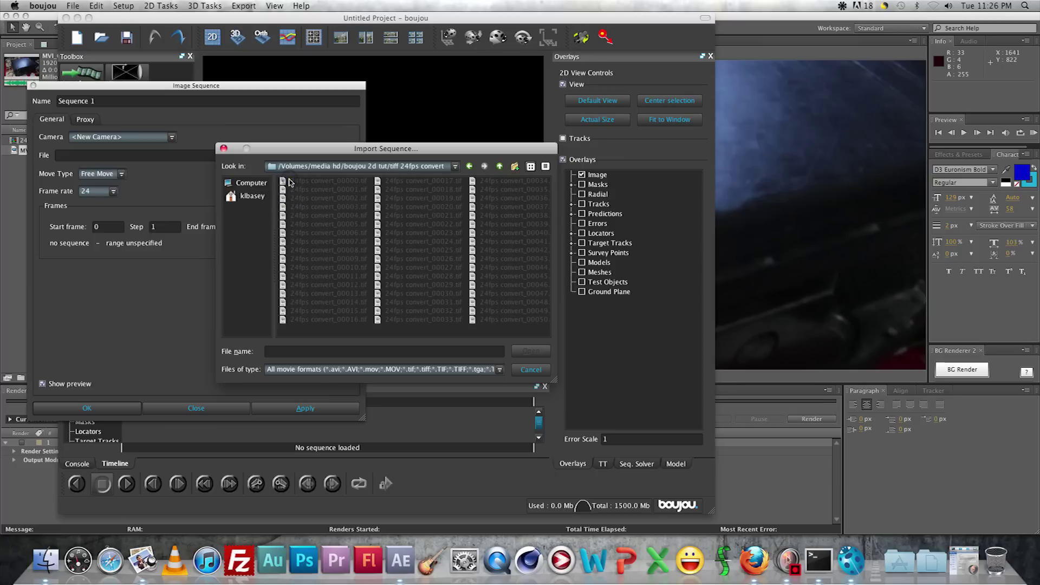
click(289, 182)
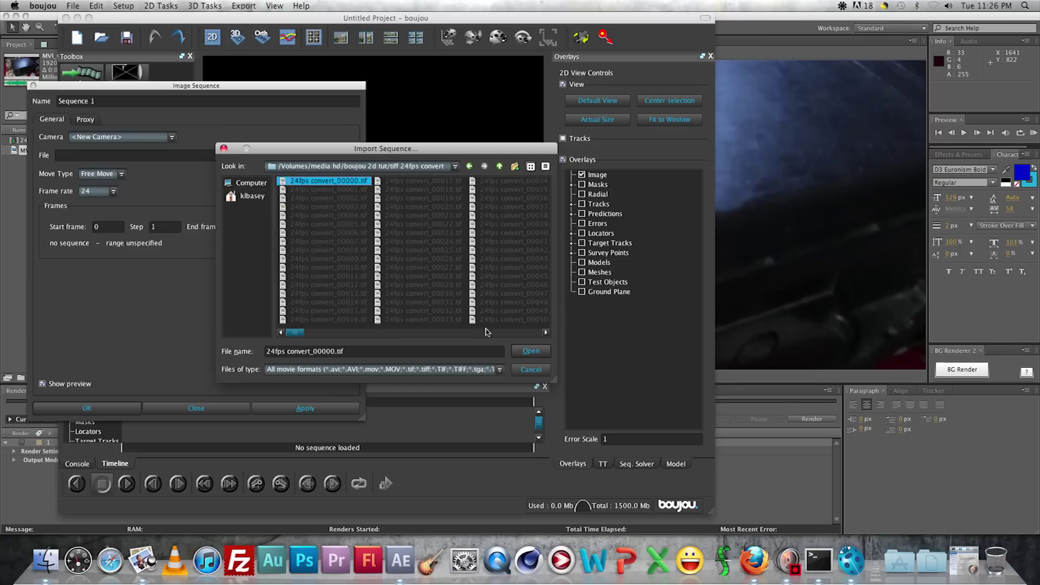
click(533, 352)
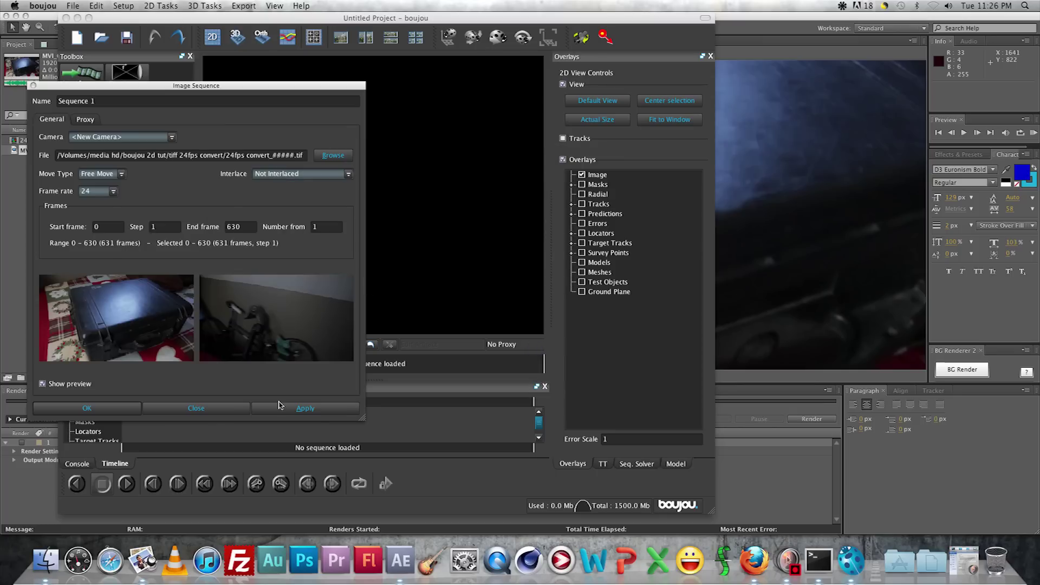
click(298, 411)
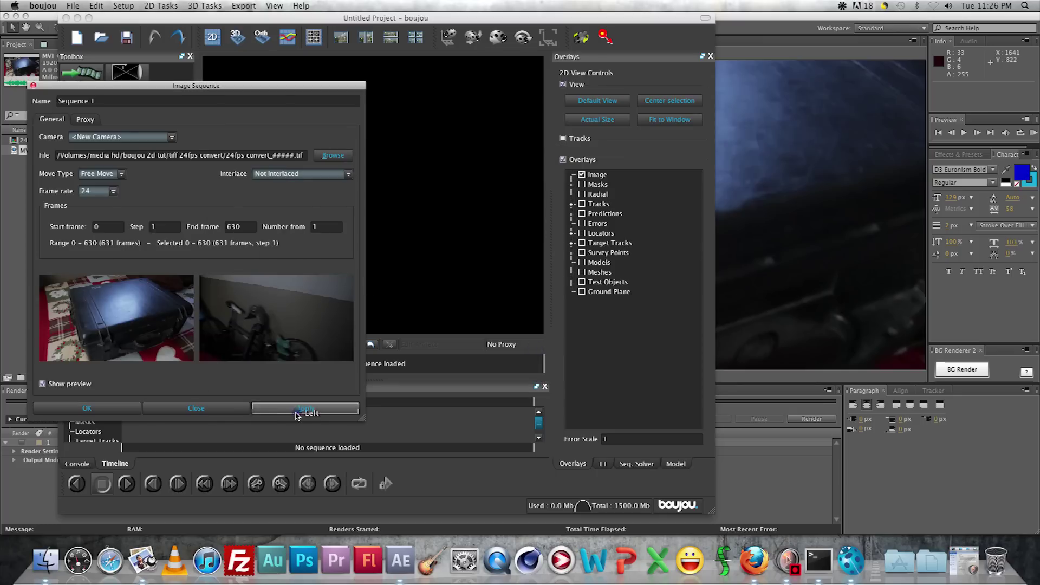
- Set Sequence 1 under Cameras > Camera 1 to a frame rate of 24
click(172, 413)
click(115, 372)
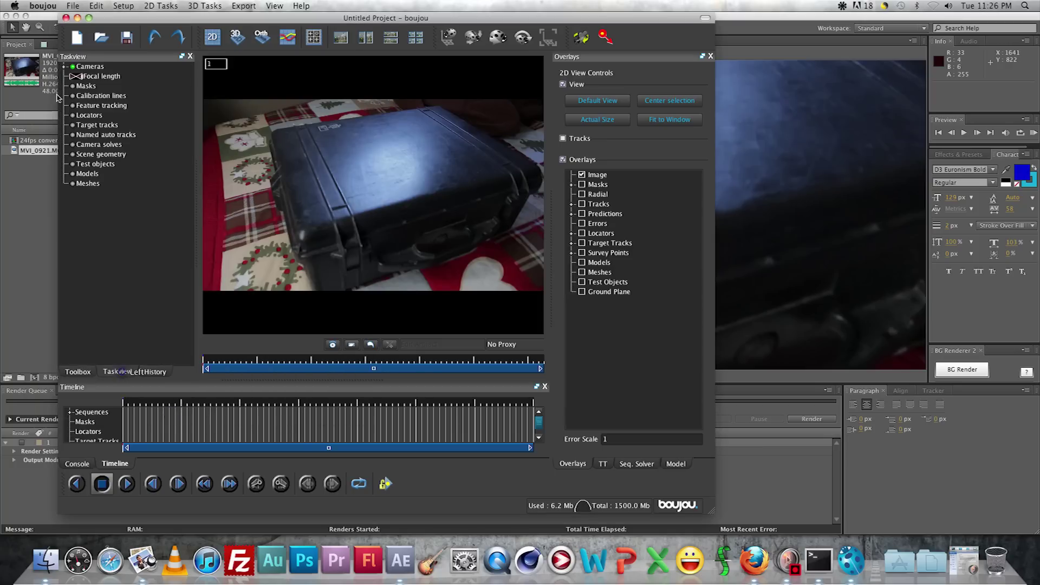
click(64, 67)
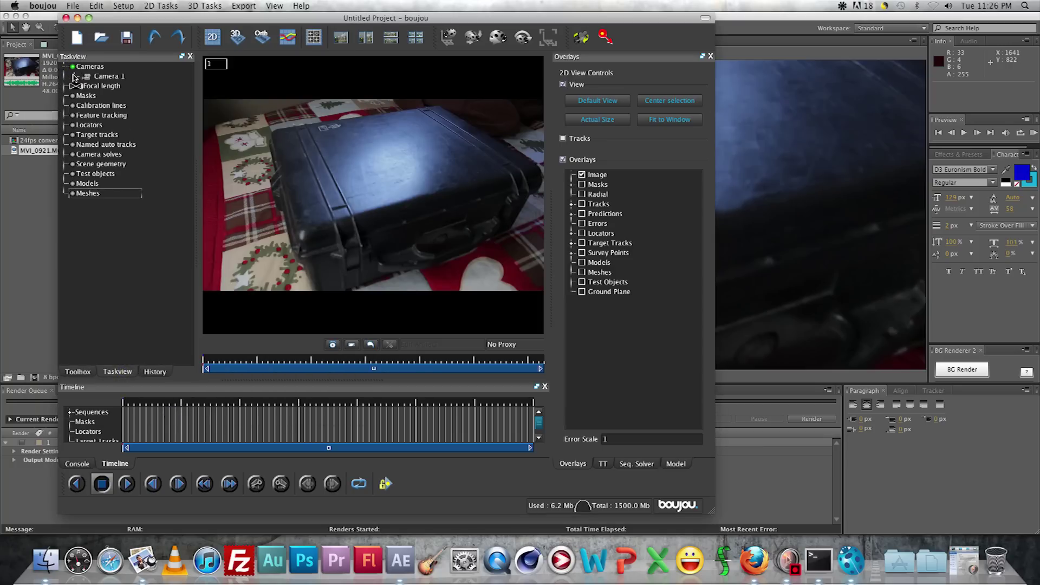
click(75, 77)
double_click(101, 90)
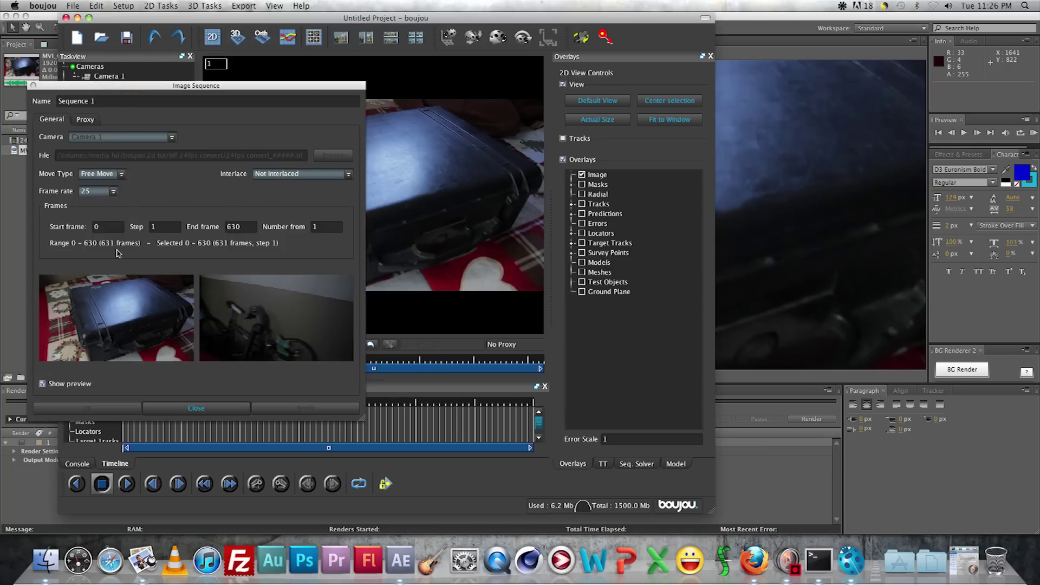
click(108, 191)
click(103, 211)
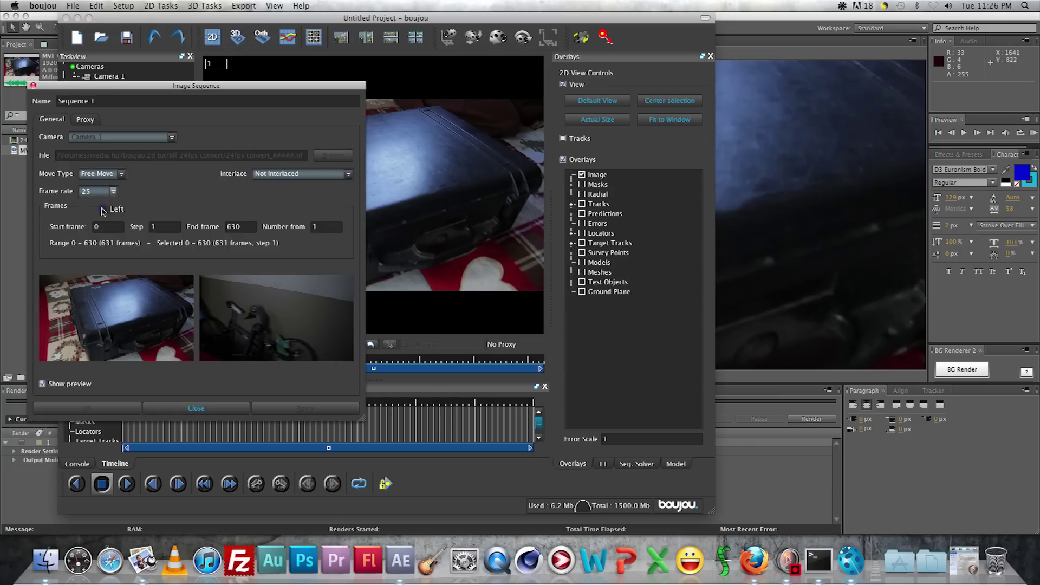
click(160, 410)
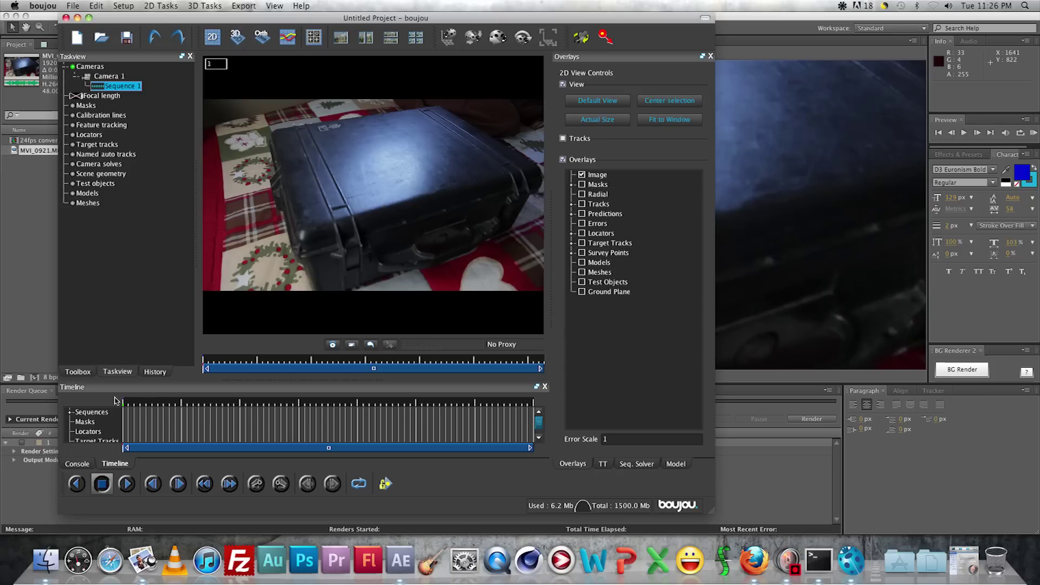
- Scrub through the suitcase footage on the timeline to cache its frames
drag(124, 402, 407, 406)
click(366, 426)
click(101, 413)
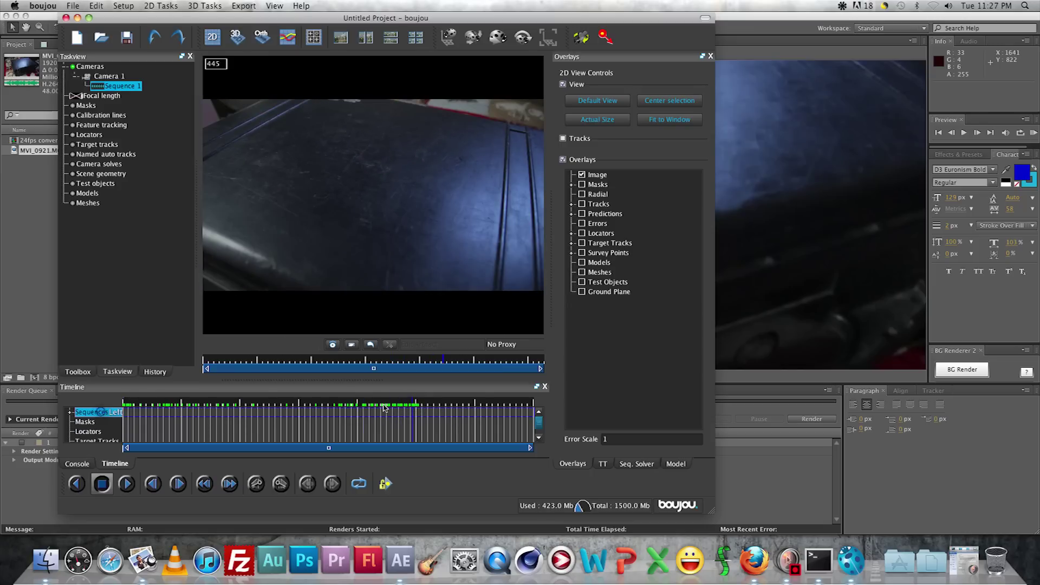
click(418, 404)
drag(420, 405, 518, 406)
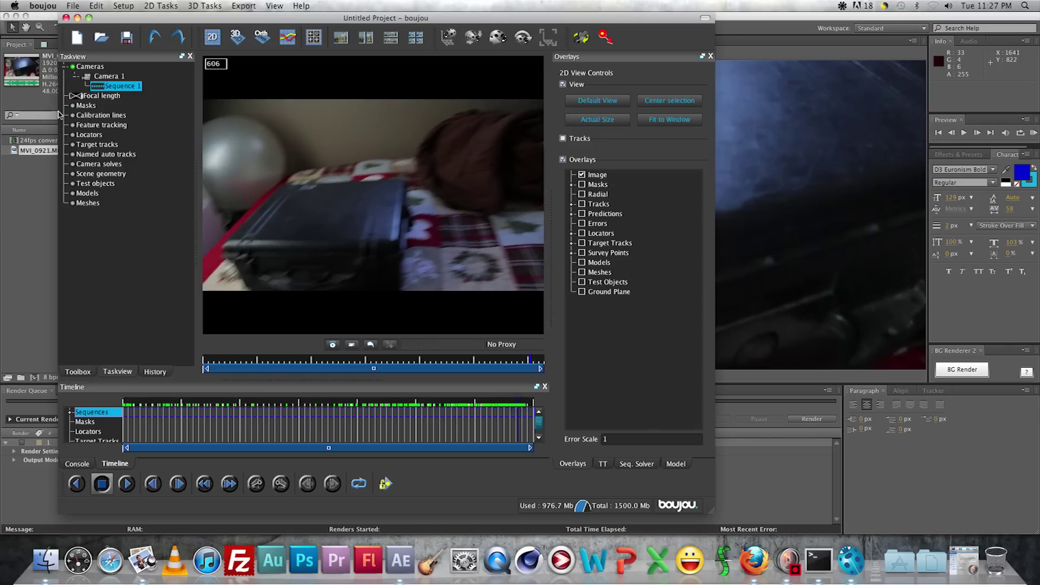
- Track features on all frames with advanced options shown, then scrub back to review the tracks
click(78, 372)
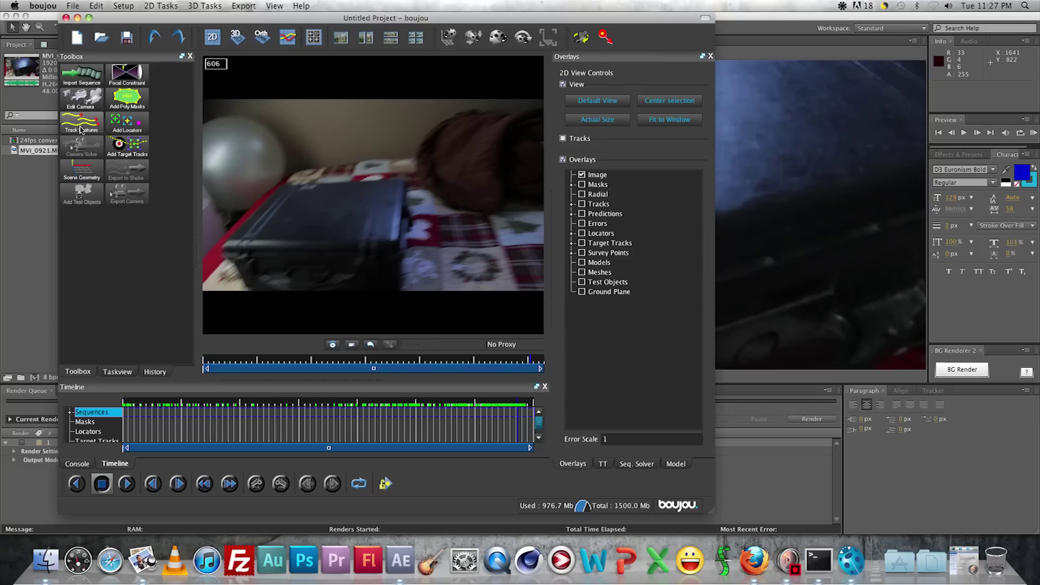
click(80, 130)
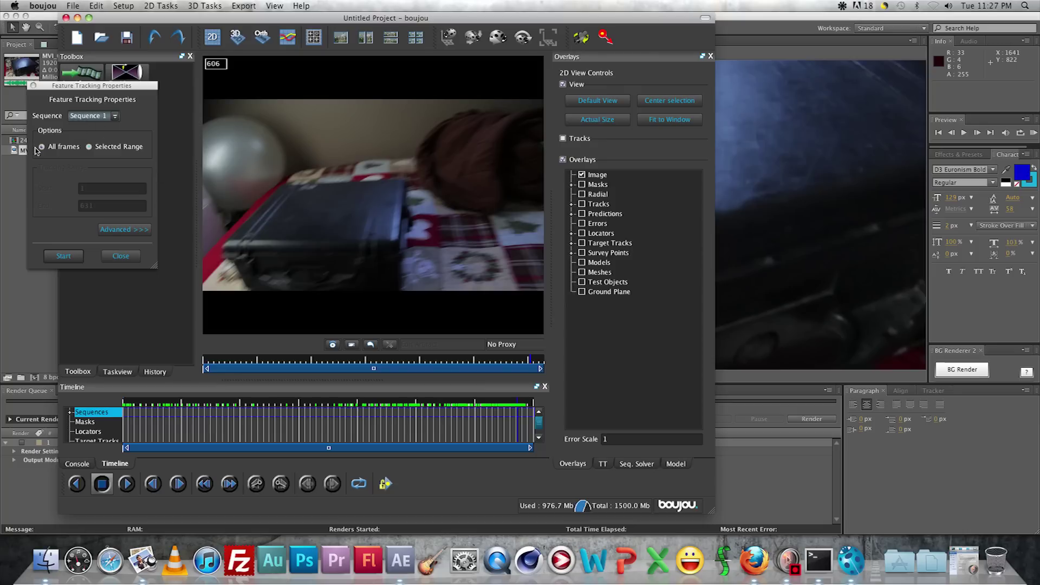
click(43, 147)
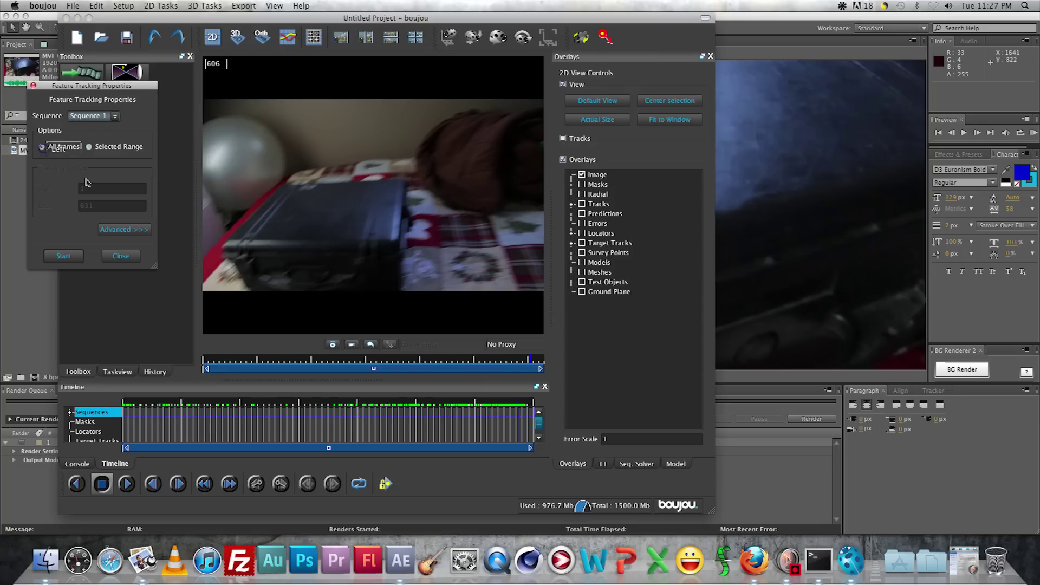
click(77, 257)
click(105, 231)
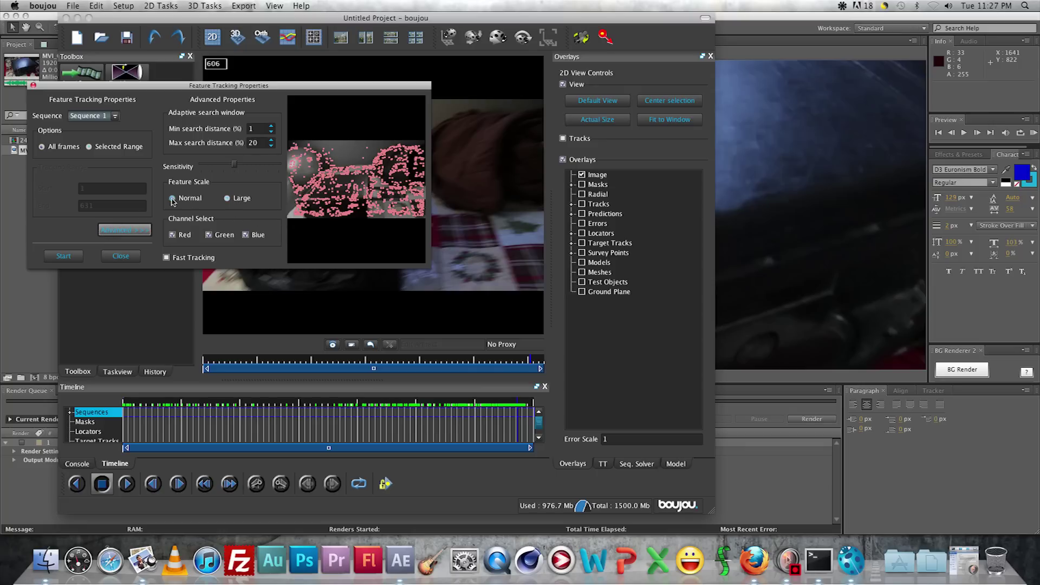
click(65, 256)
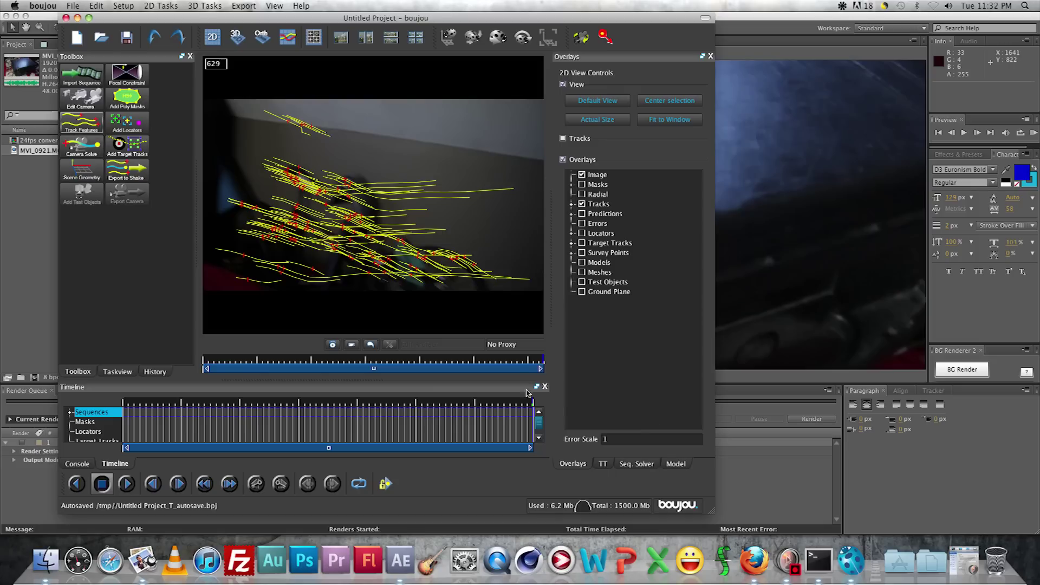
drag(543, 363, 325, 363)
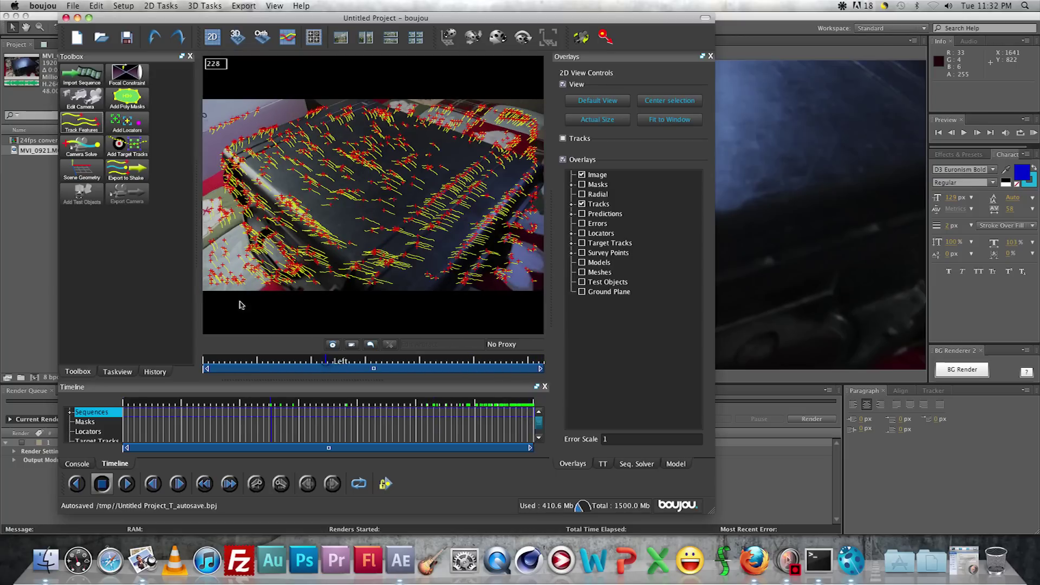
click(81, 146)
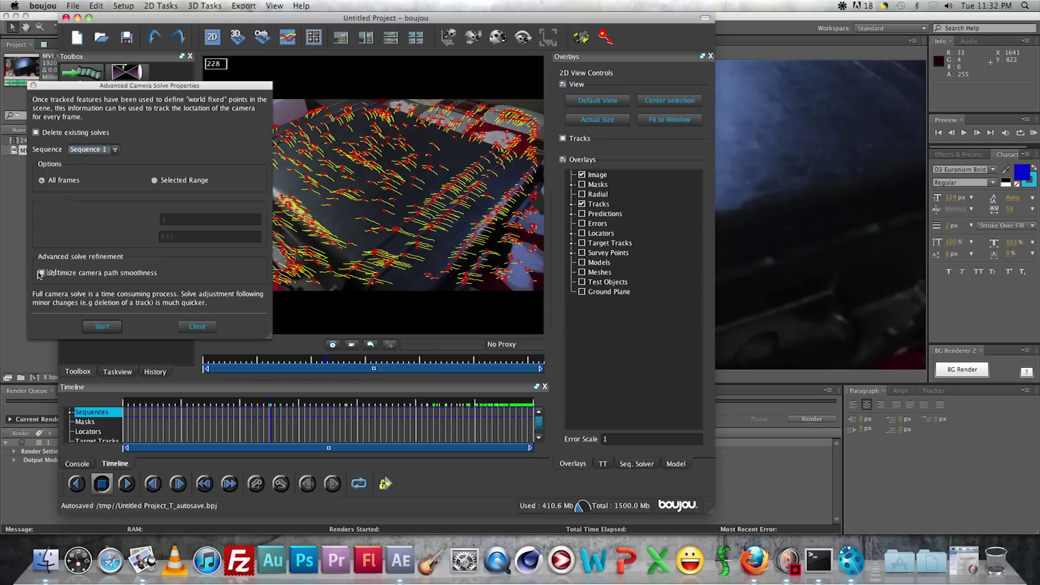
- Solve the camera and scrub through Camera solve 1 to check its predicted points
click(111, 328)
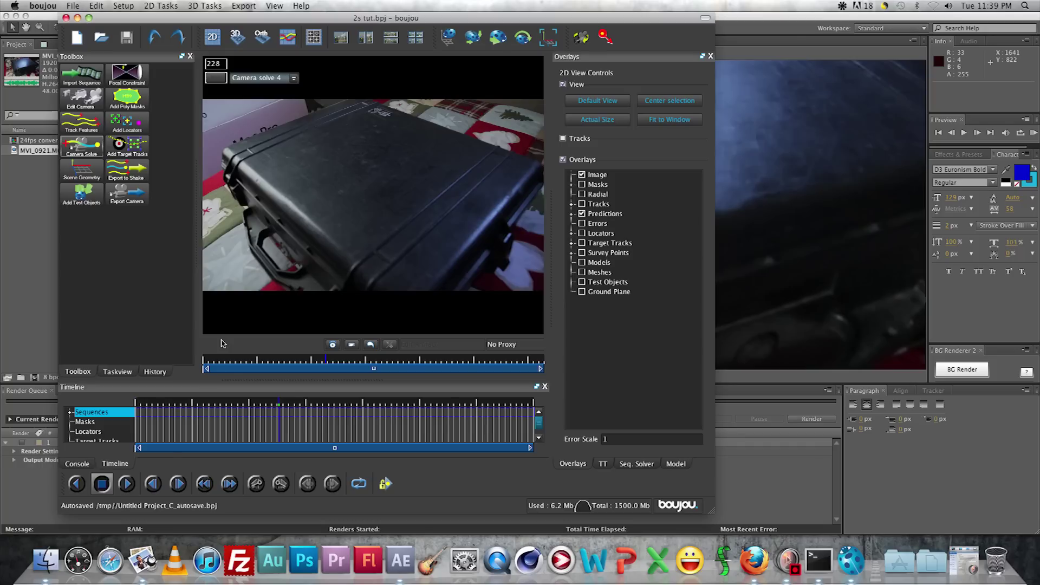
click(290, 78)
click(280, 90)
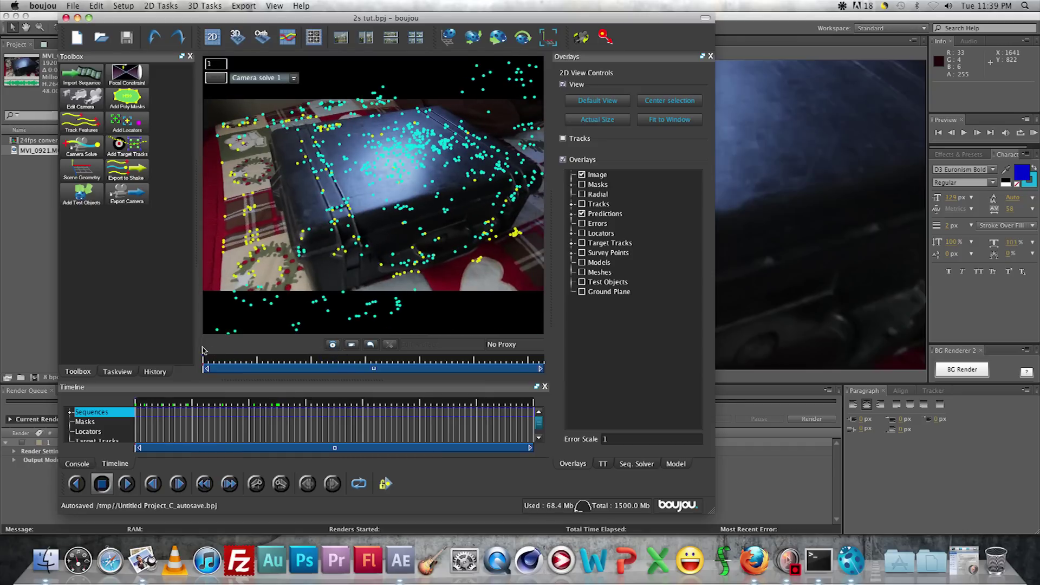
drag(255, 352, 537, 361)
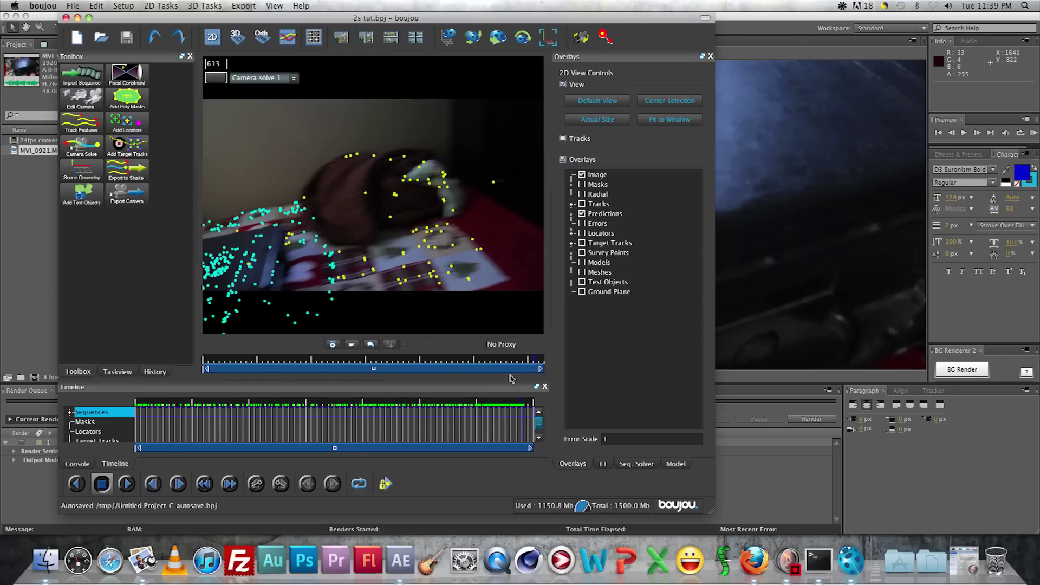
- Compare Camera solve 2, then switch back to Camera solve 1
click(292, 77)
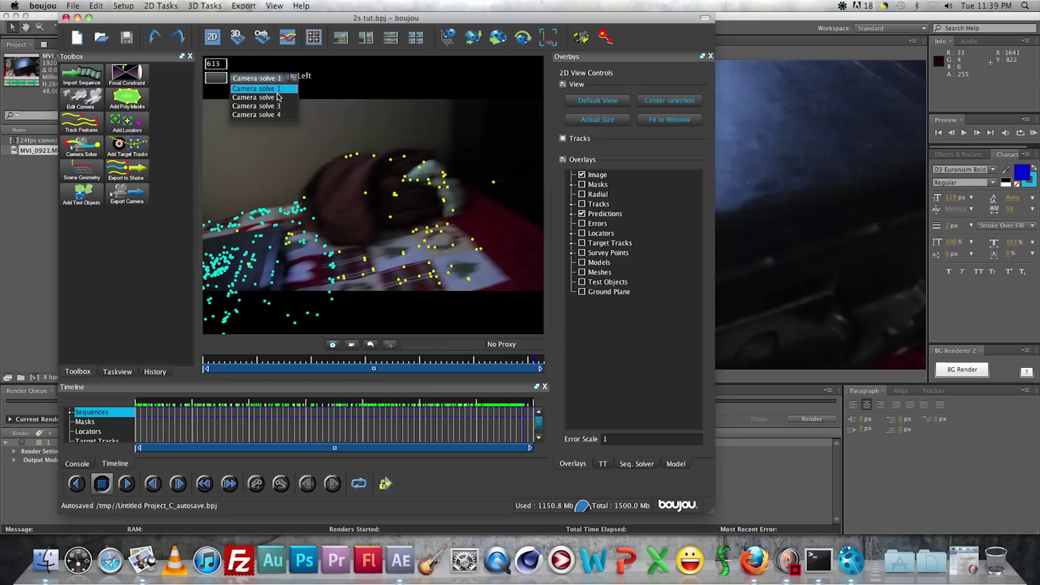
click(277, 97)
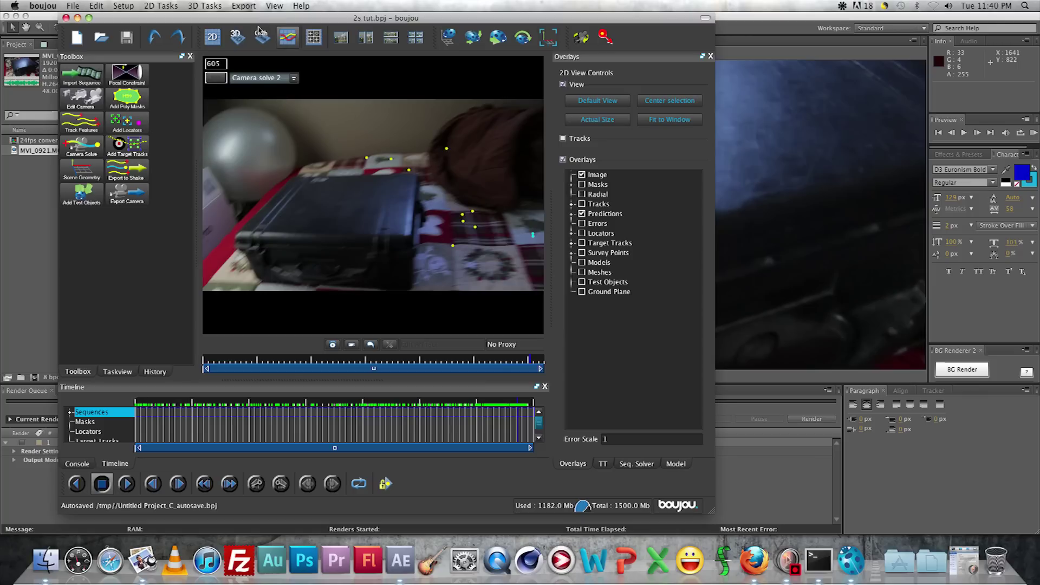
click(283, 80)
click(280, 88)
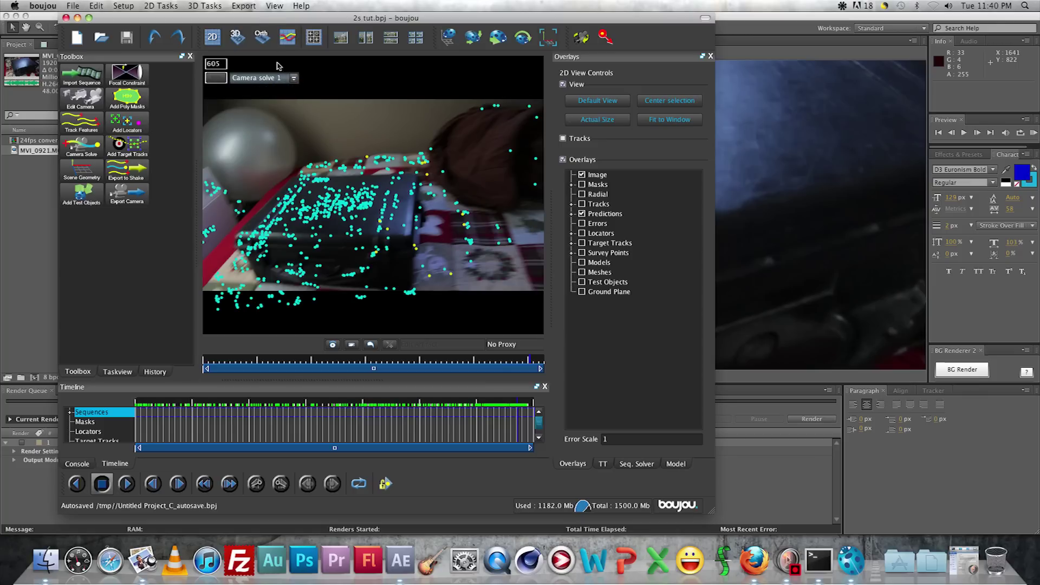
click(216, 6)
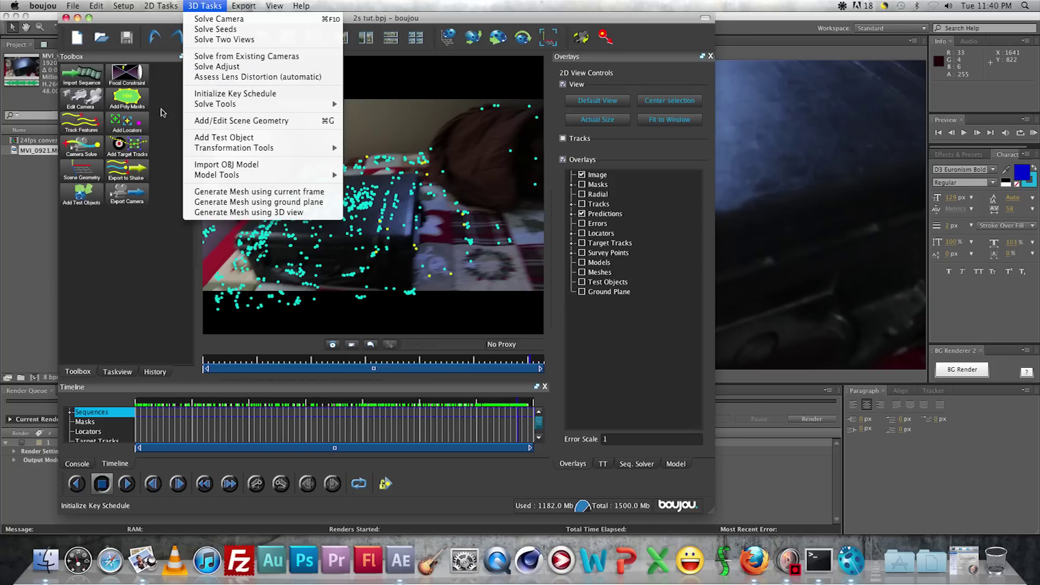
- Dismiss the 3D Tasks menu, move to frame 337, and enable lasso track selection
click(132, 207)
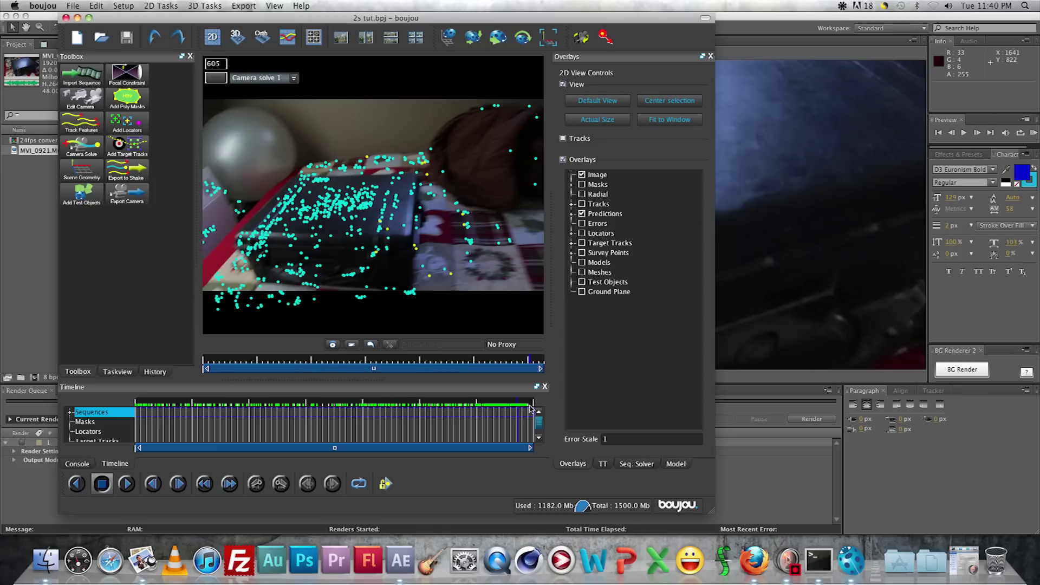
drag(518, 404, 348, 387)
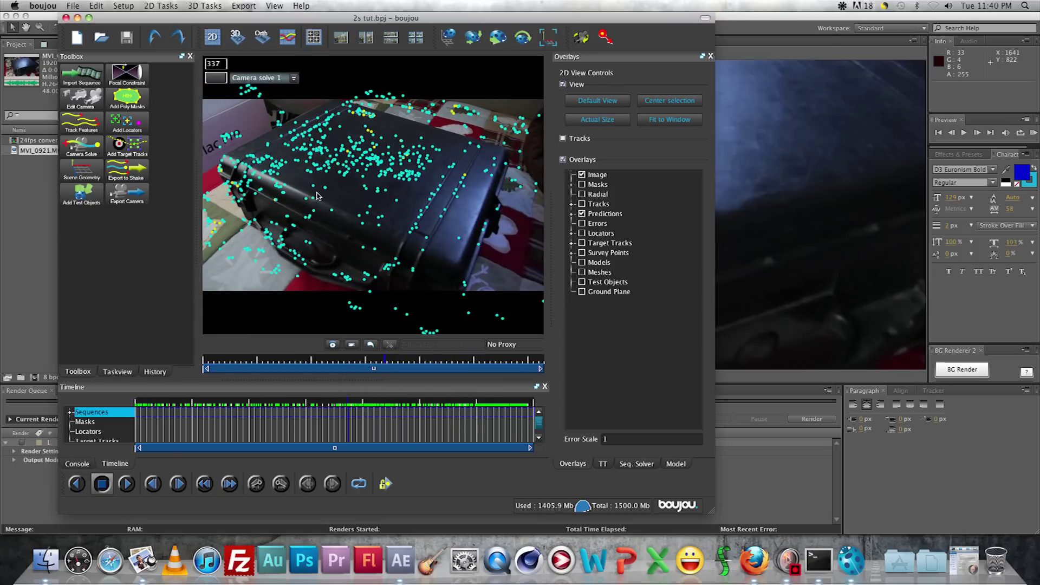
click(372, 345)
- Lasso-select the tracks covering the suitcase top with two outlines
click(312, 186)
click(378, 222)
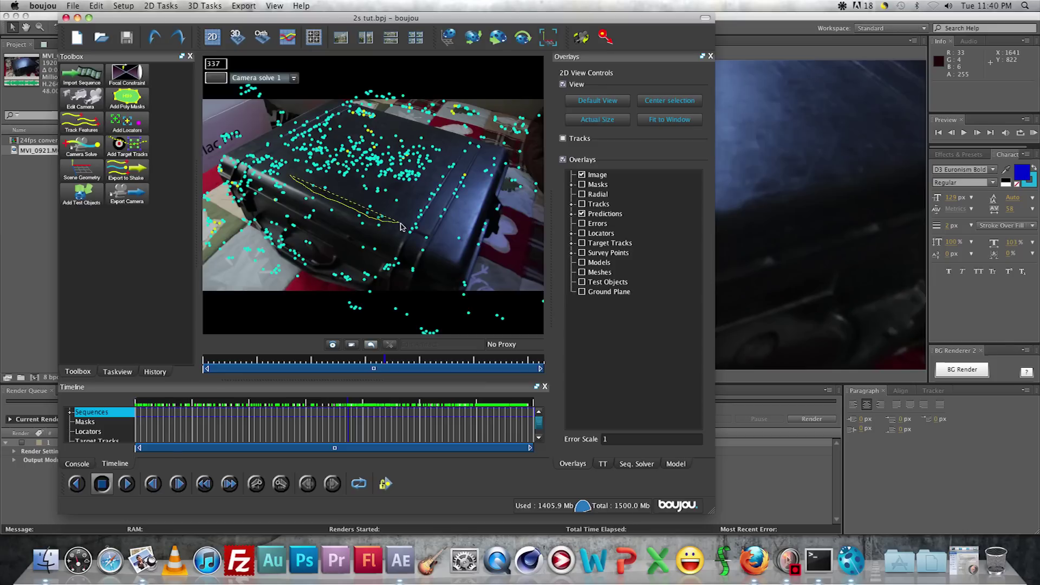
click(443, 235)
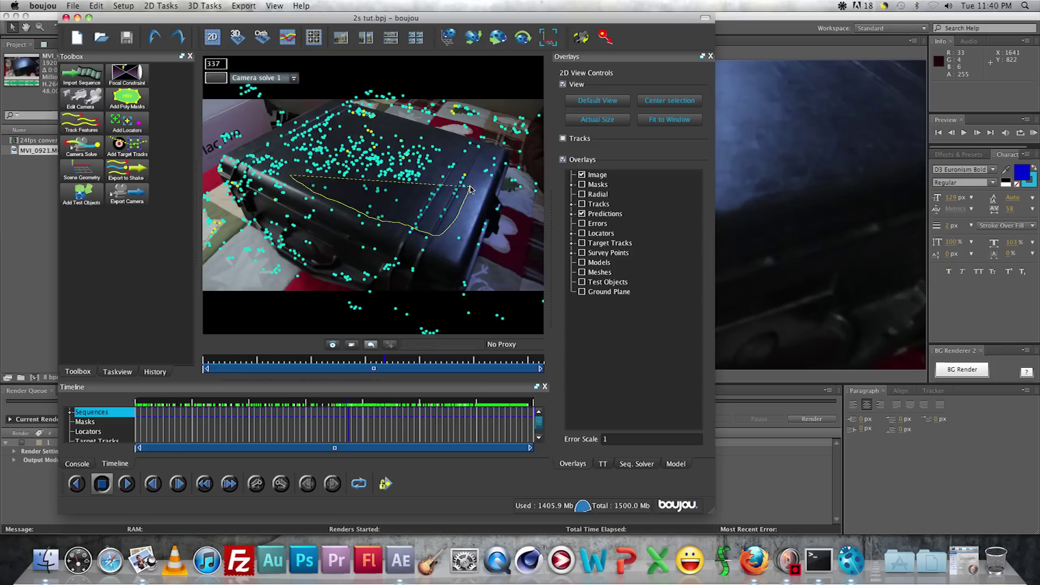
click(490, 166)
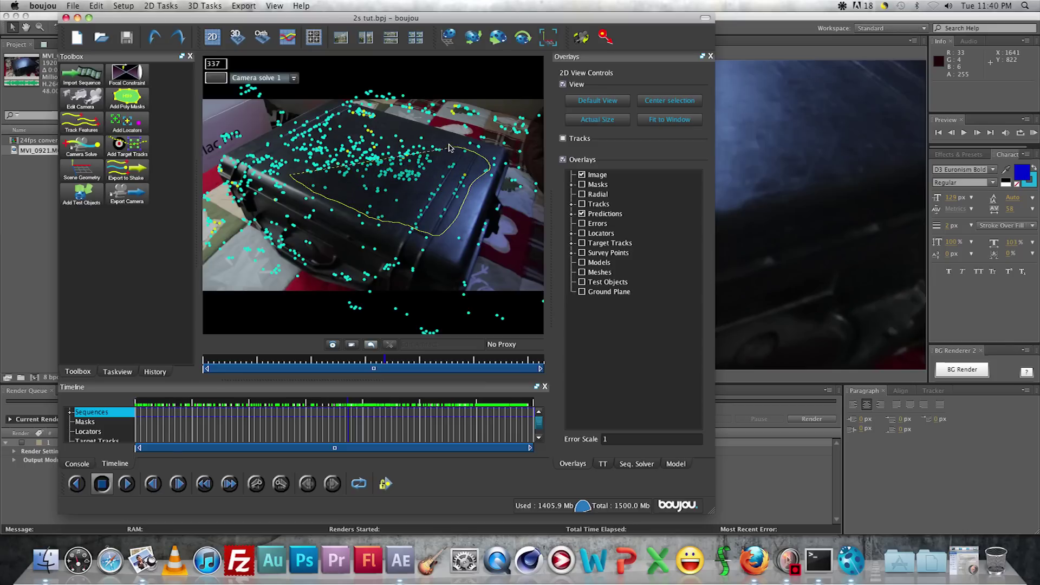
click(320, 115)
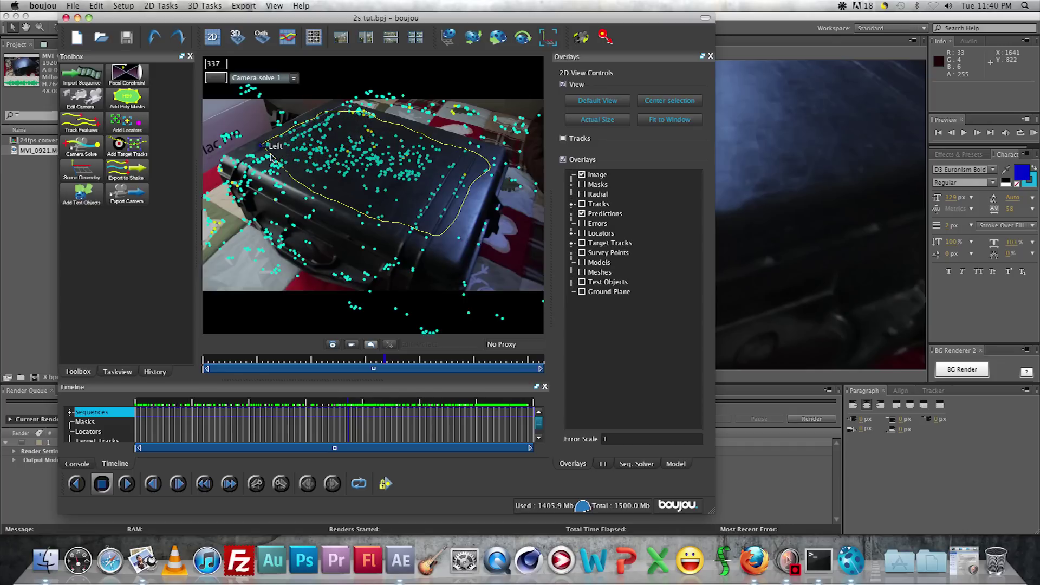
click(272, 140)
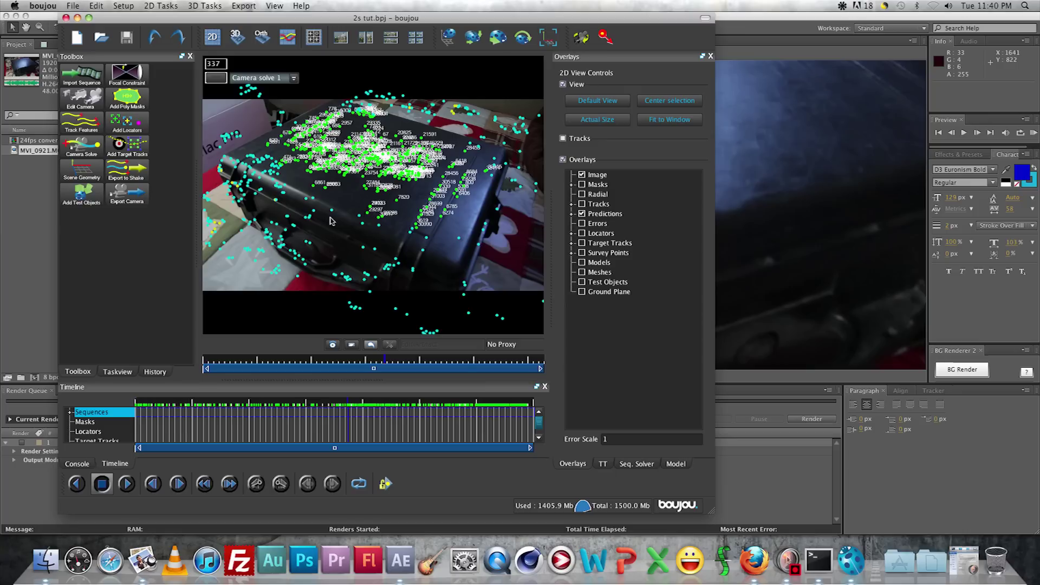
click(264, 155)
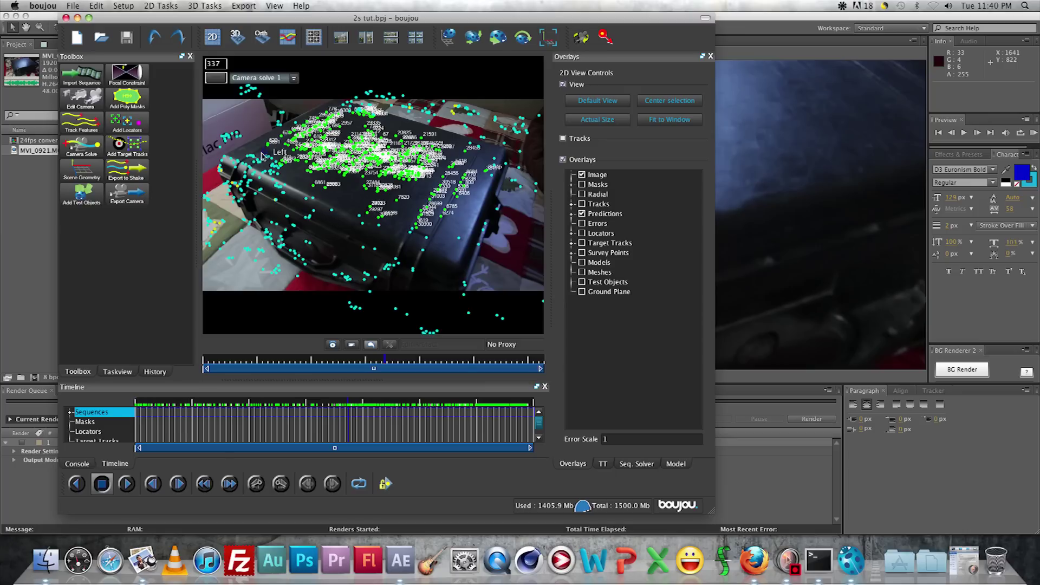
double_click(296, 169)
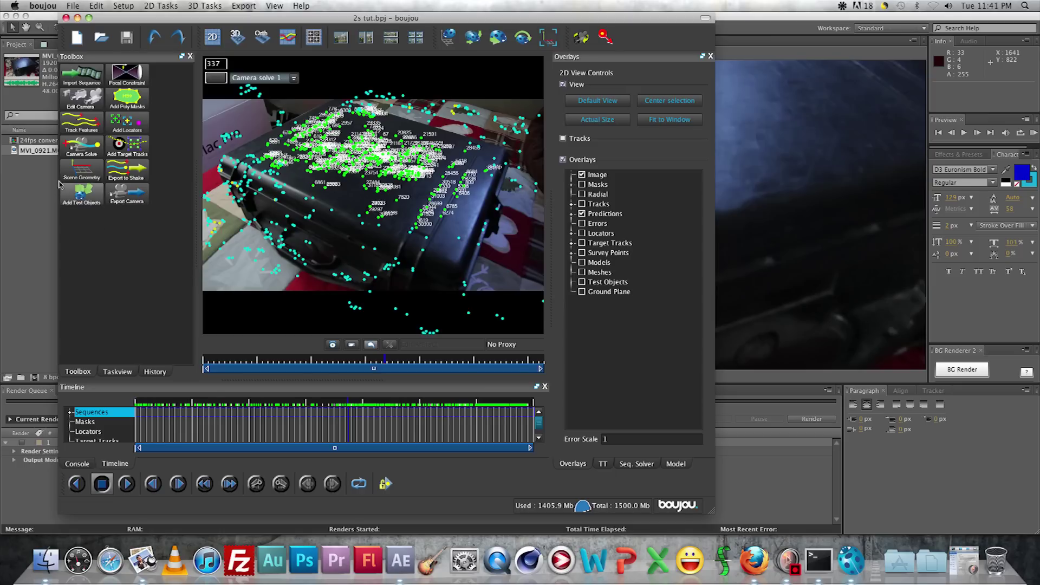
- Add a z-x plane scene geometry hint linked to the 347 selected suitcase-top tracks
click(82, 171)
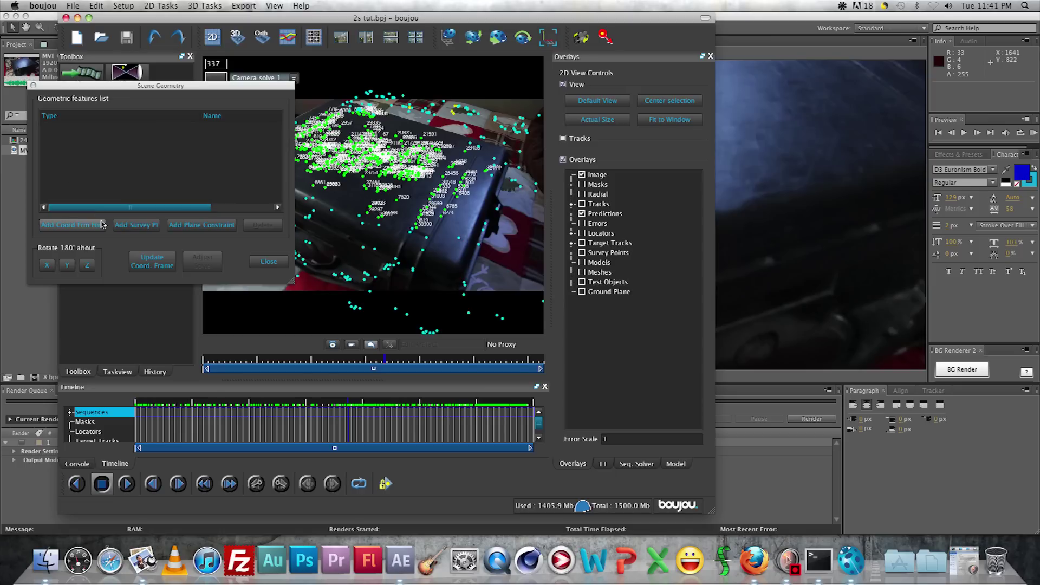
click(97, 227)
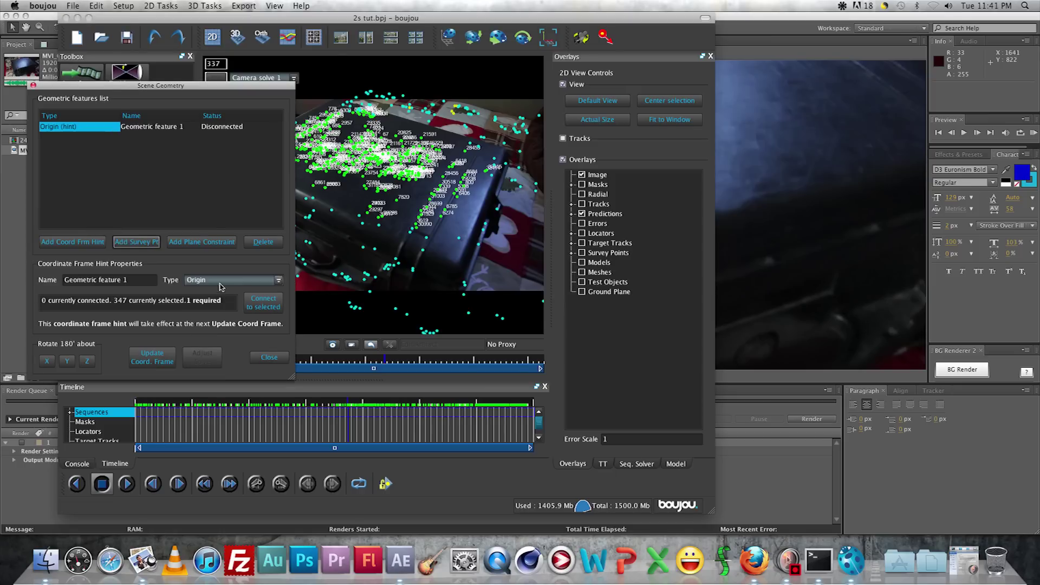
click(219, 281)
click(218, 344)
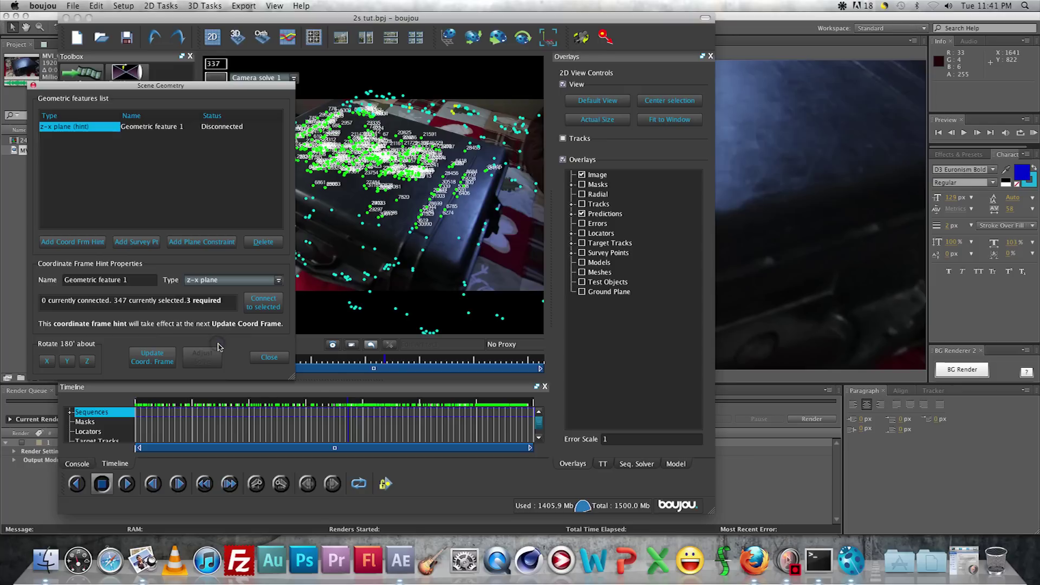
click(263, 303)
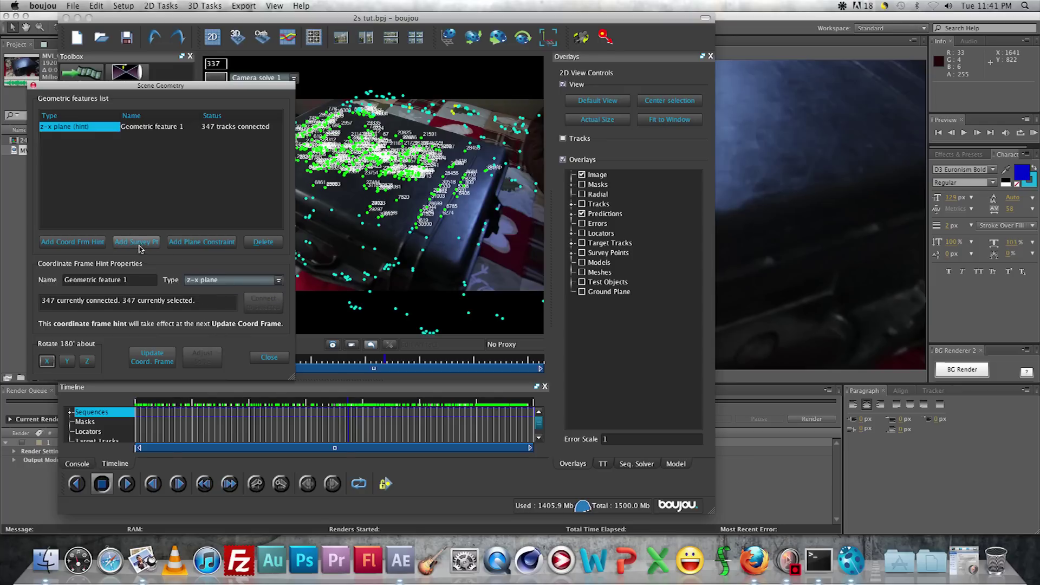
- Add an Origin hint on a single suitcase-top track and update the coordinate frame
click(89, 245)
click(389, 155)
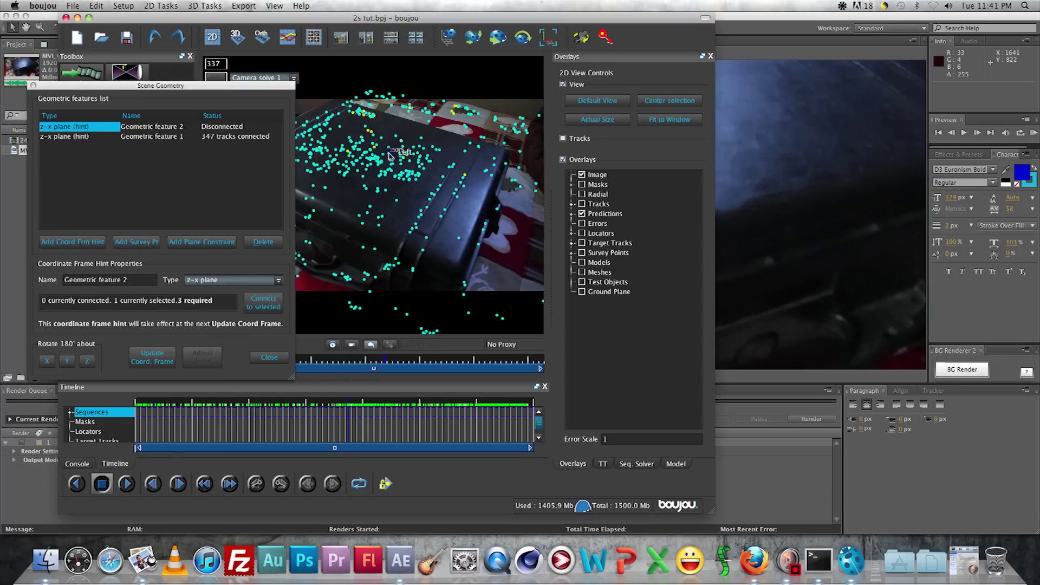
click(222, 277)
click(219, 285)
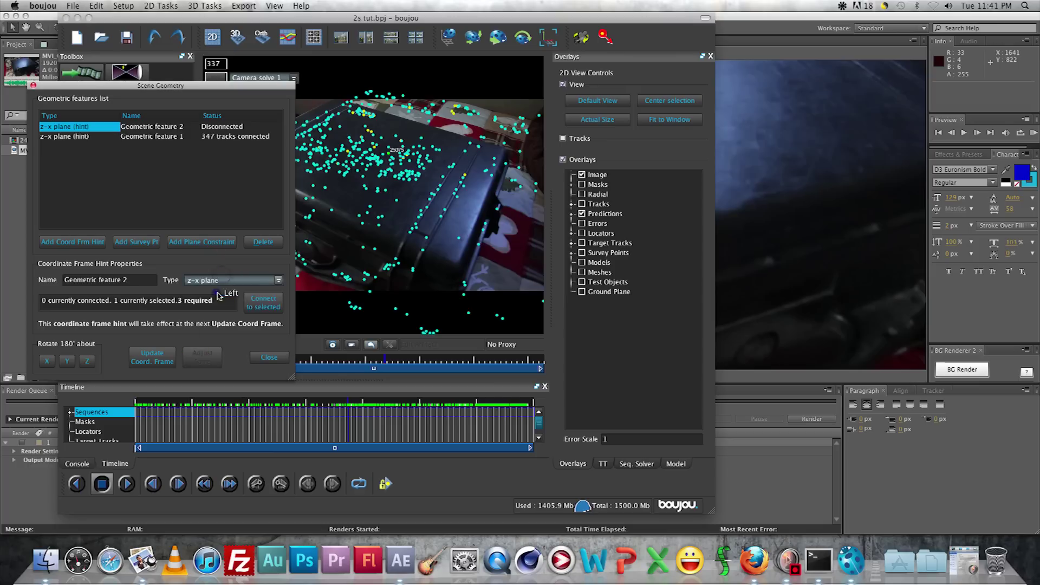
click(264, 306)
click(151, 357)
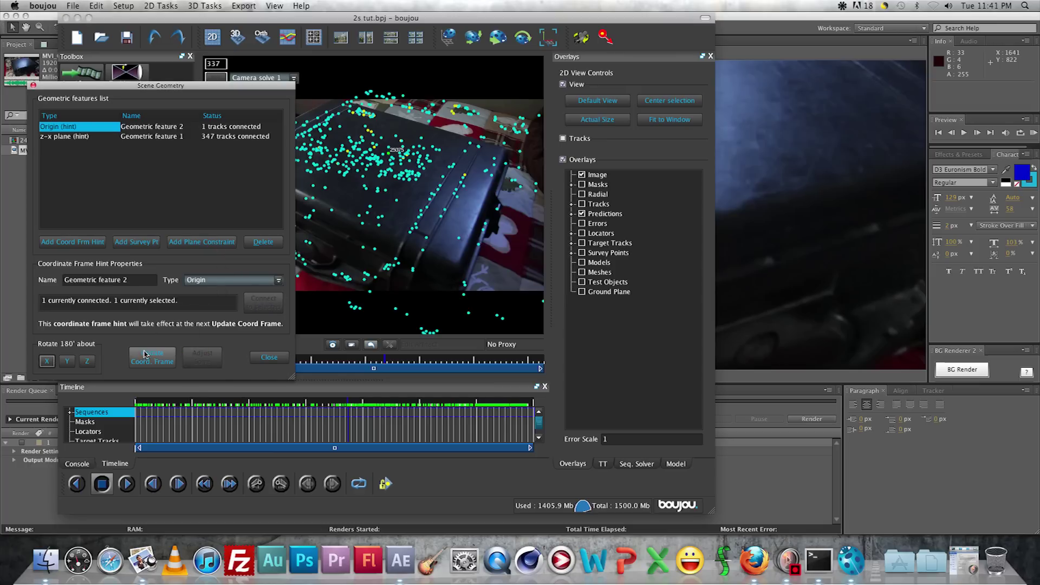
click(267, 360)
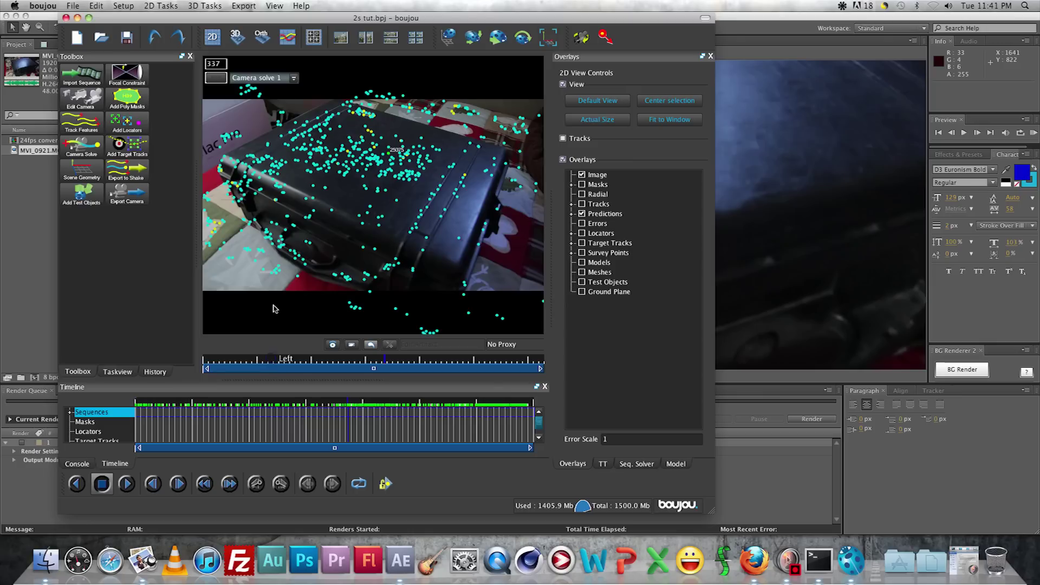
click(237, 37)
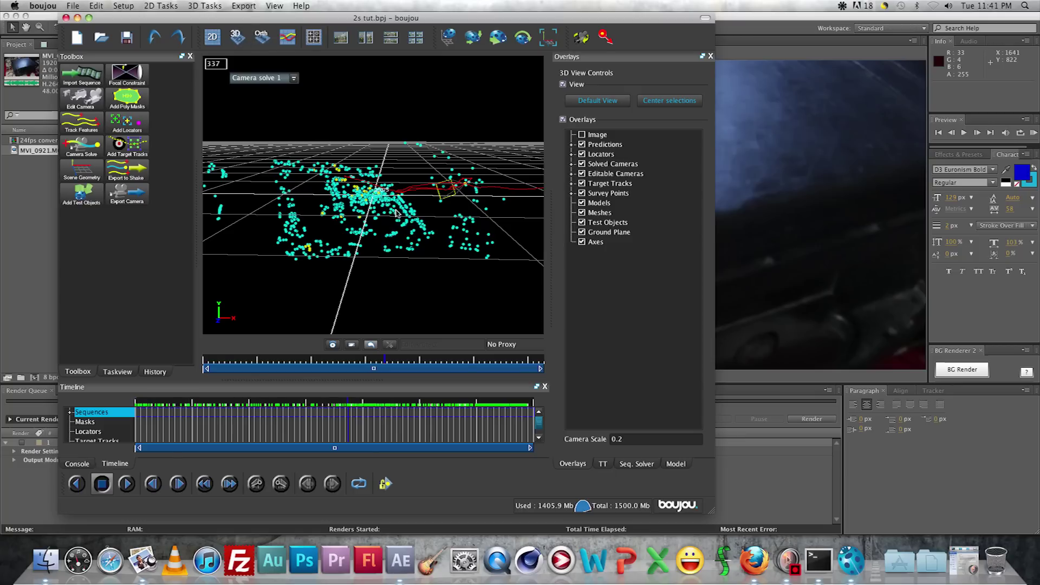
drag(395, 213, 273, 197)
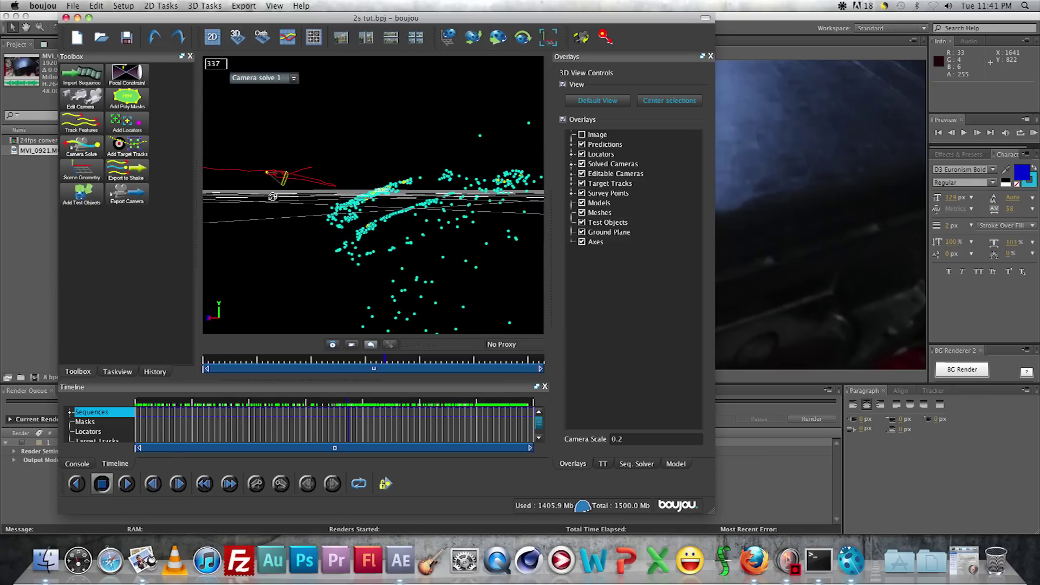
click(449, 37)
click(523, 37)
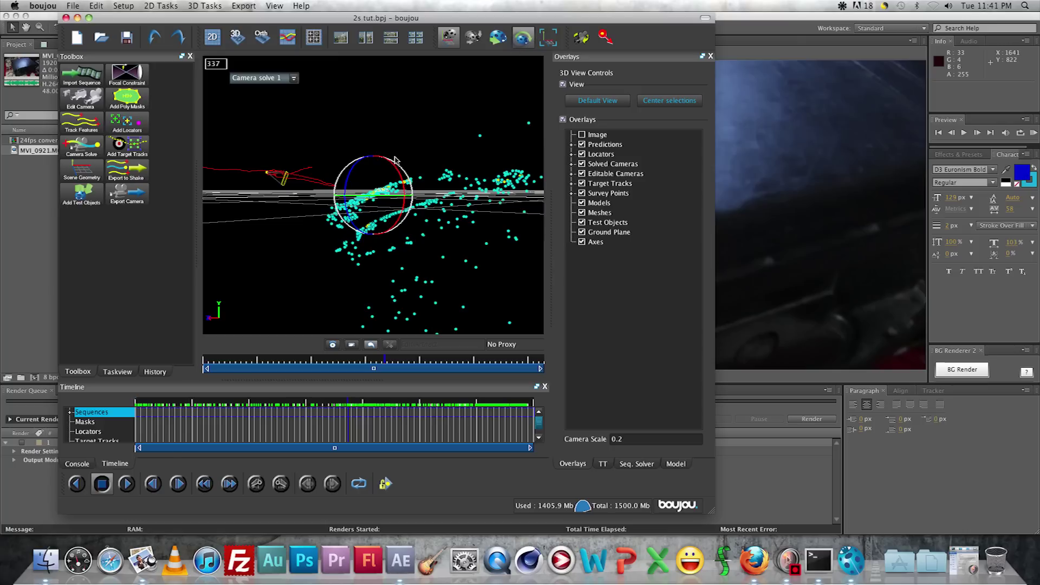
drag(395, 172, 361, 181)
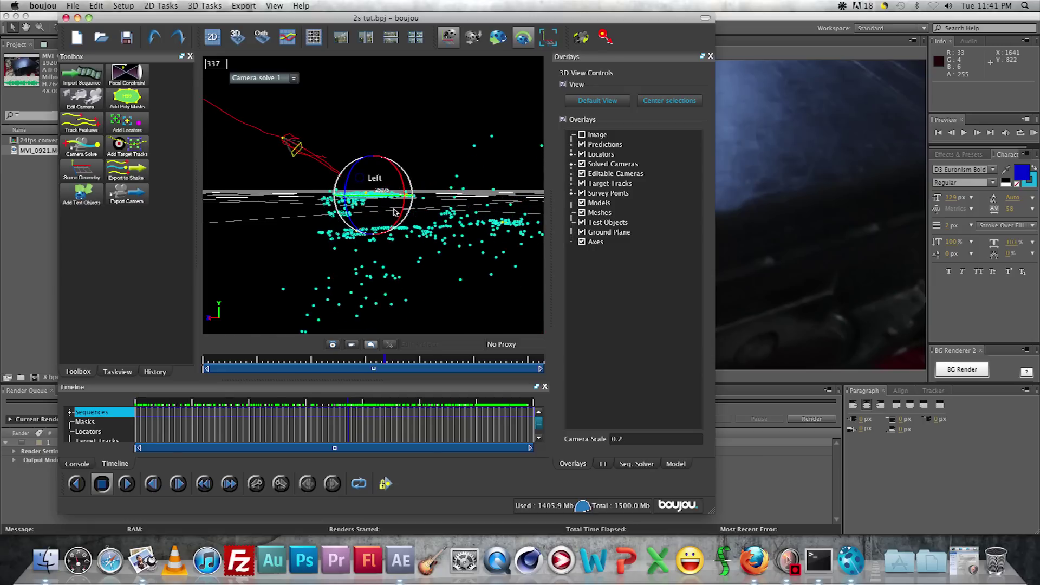
drag(394, 212, 523, 189)
drag(398, 168, 399, 169)
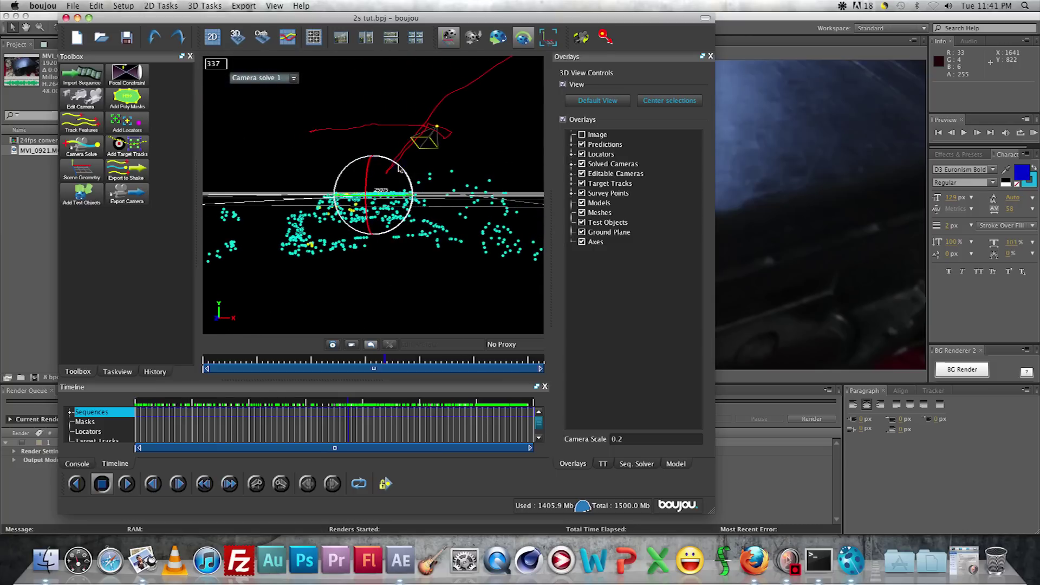
drag(417, 212, 387, 203)
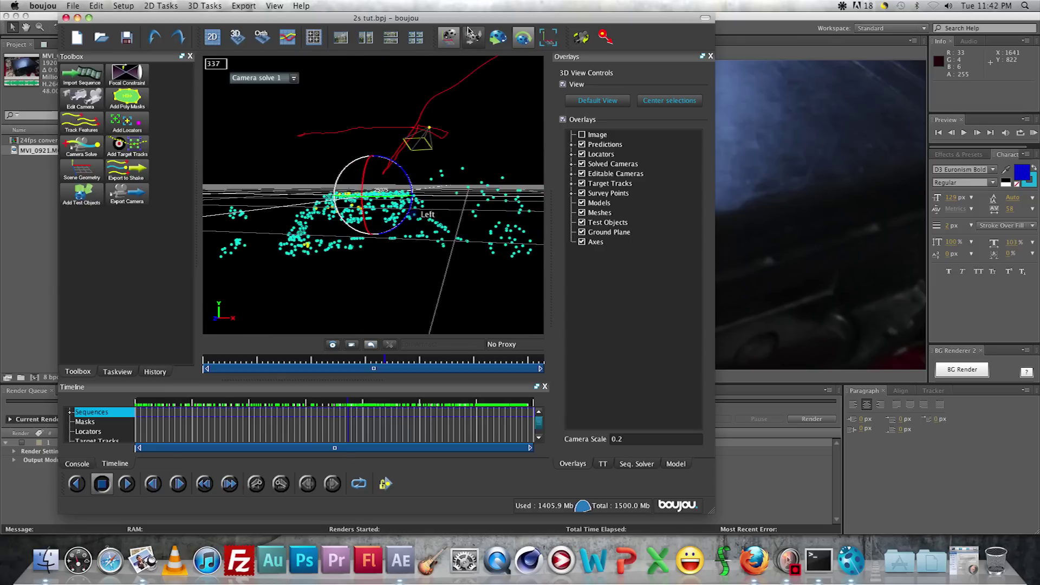
click(262, 37)
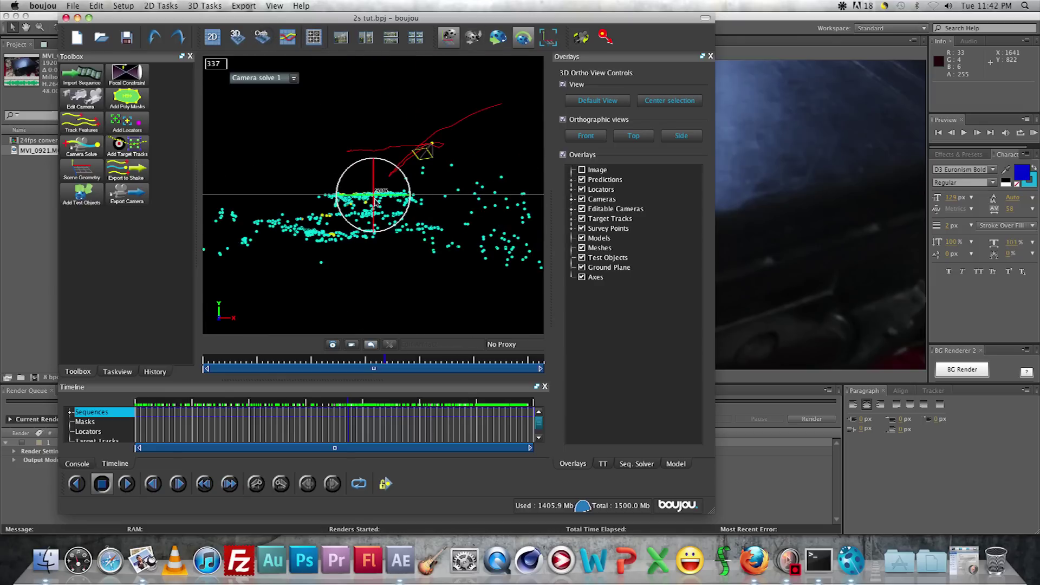
click(212, 37)
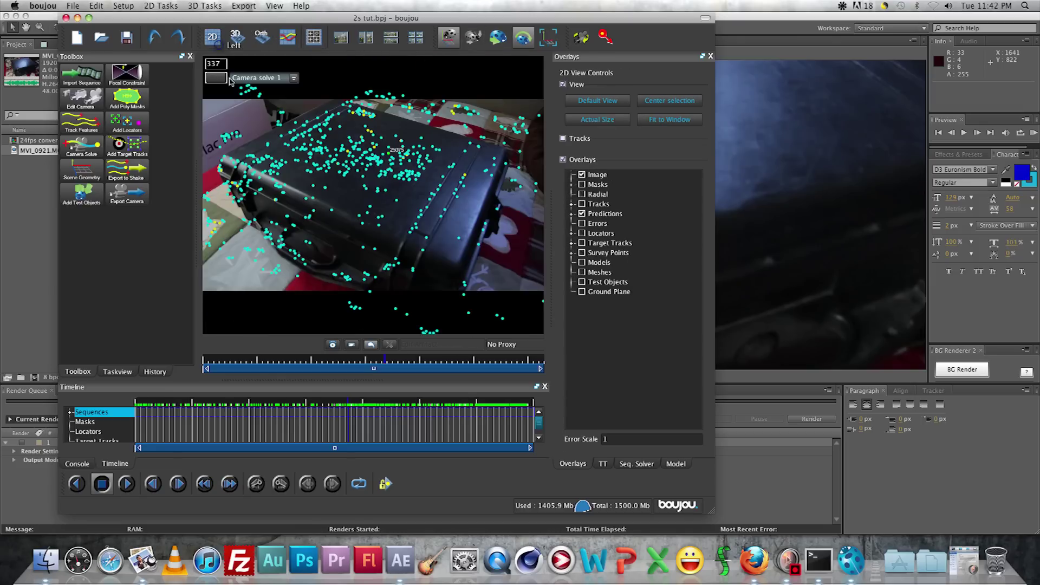
- Change the test object type from Ladybird to Arrow and apply it
click(81, 198)
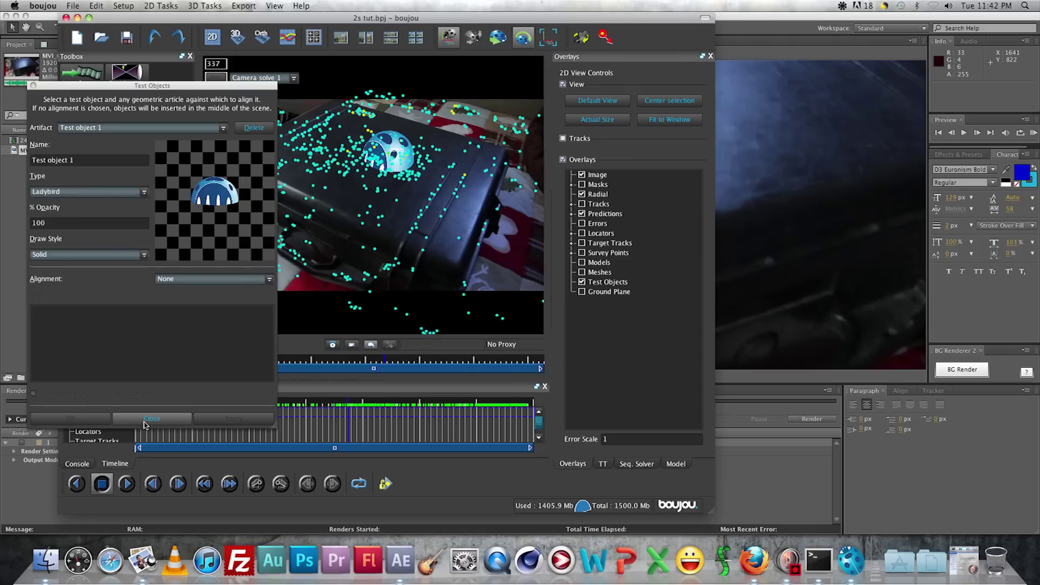
click(120, 192)
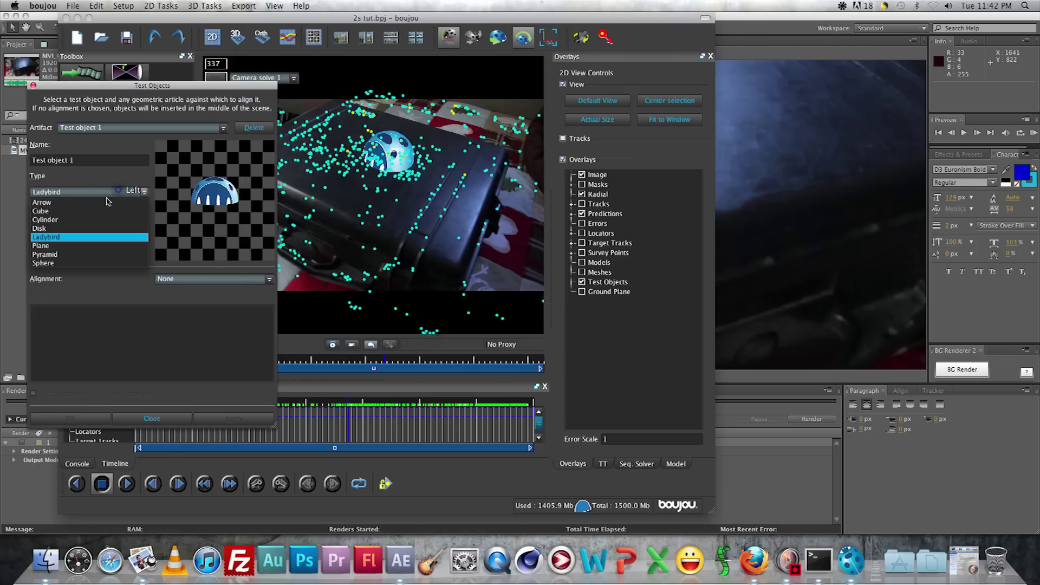
click(109, 205)
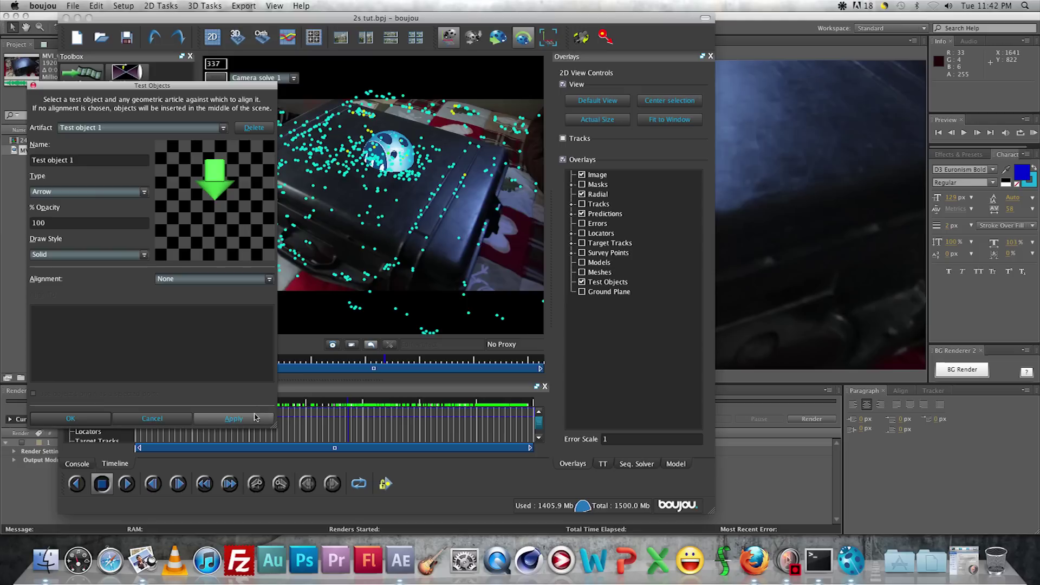
click(233, 419)
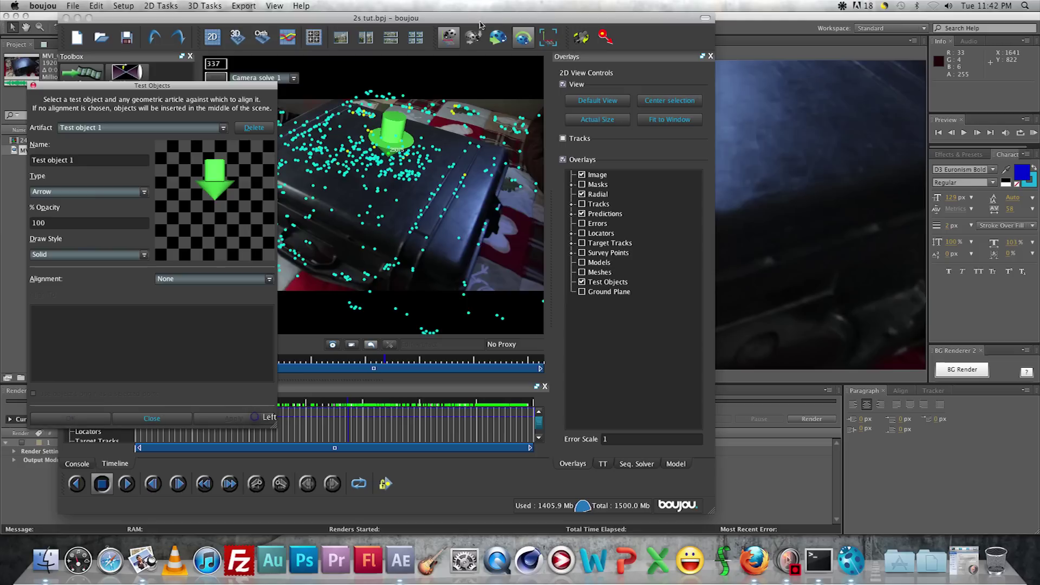
click(162, 419)
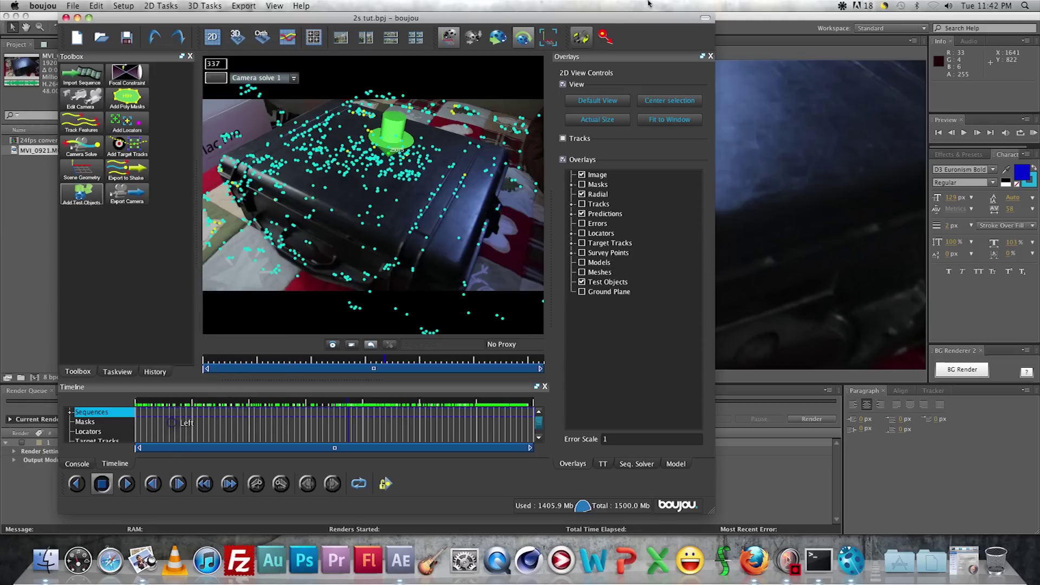
- Rotate the green arrow to point down at the suitcase and zoom in on it
click(451, 40)
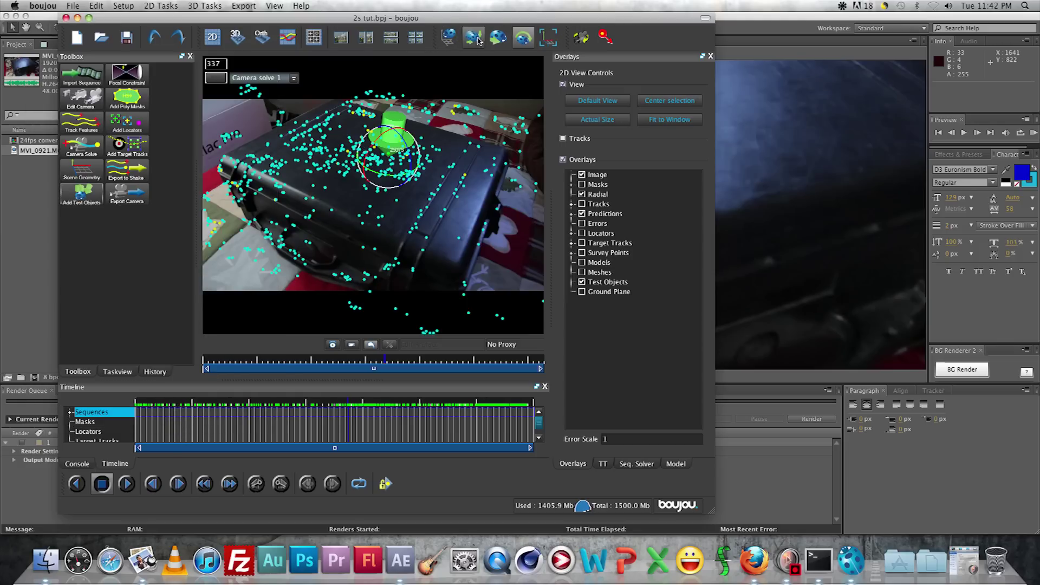
click(478, 40)
drag(395, 121, 371, 179)
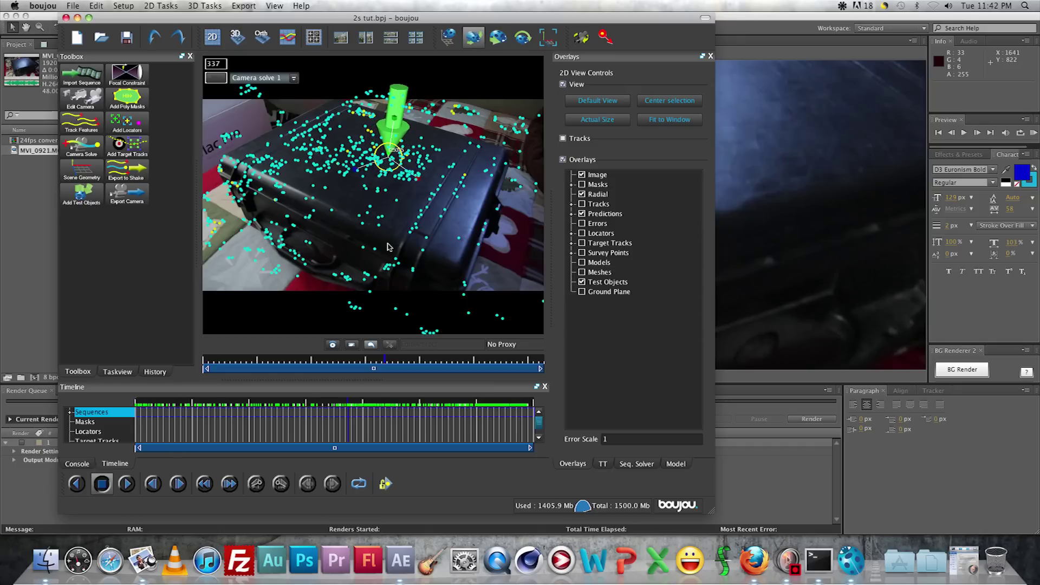
scroll(388, 247, up, 6)
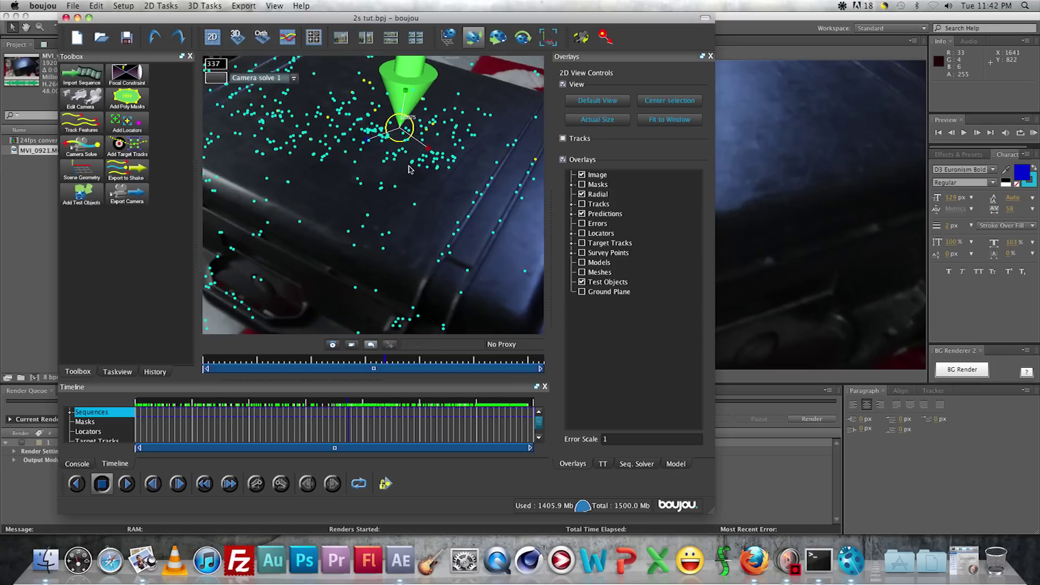
drag(409, 170, 378, 229)
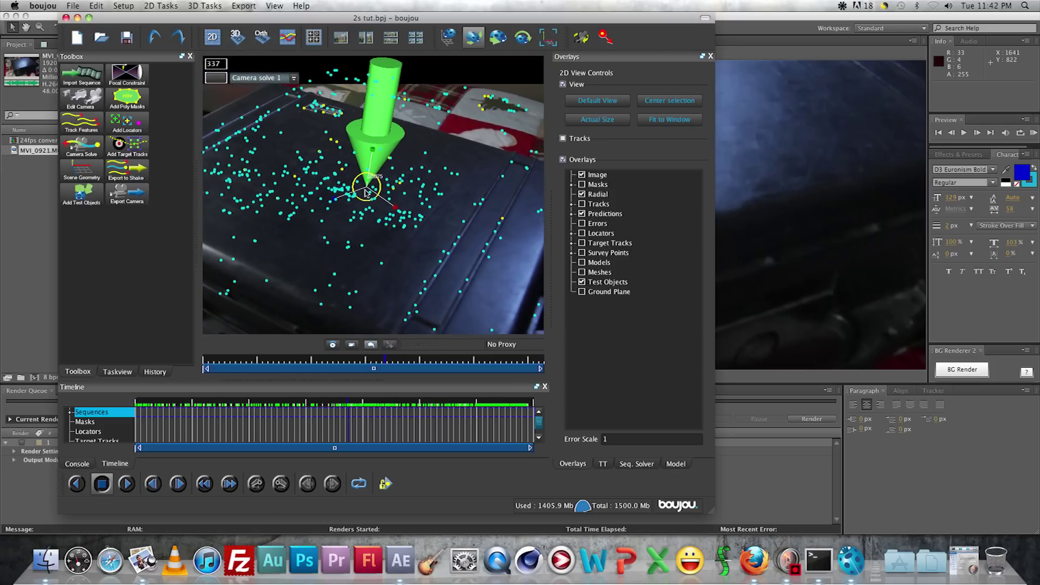
scroll(368, 193, up, 3)
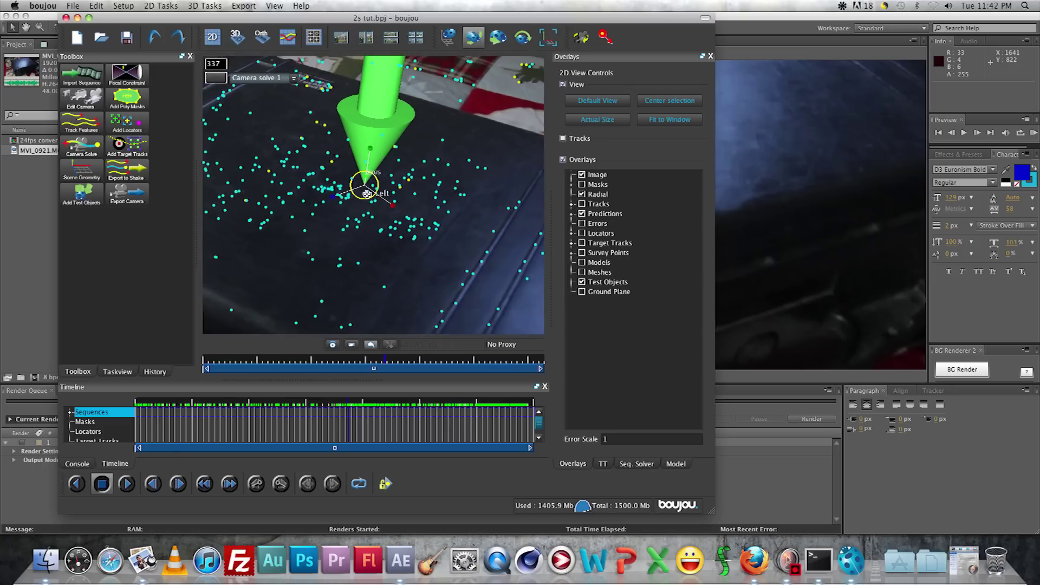
drag(367, 194, 369, 201)
- Scrub to around frames 430, 573 and 165 to check the arrow stays anchored
drag(387, 364, 479, 366)
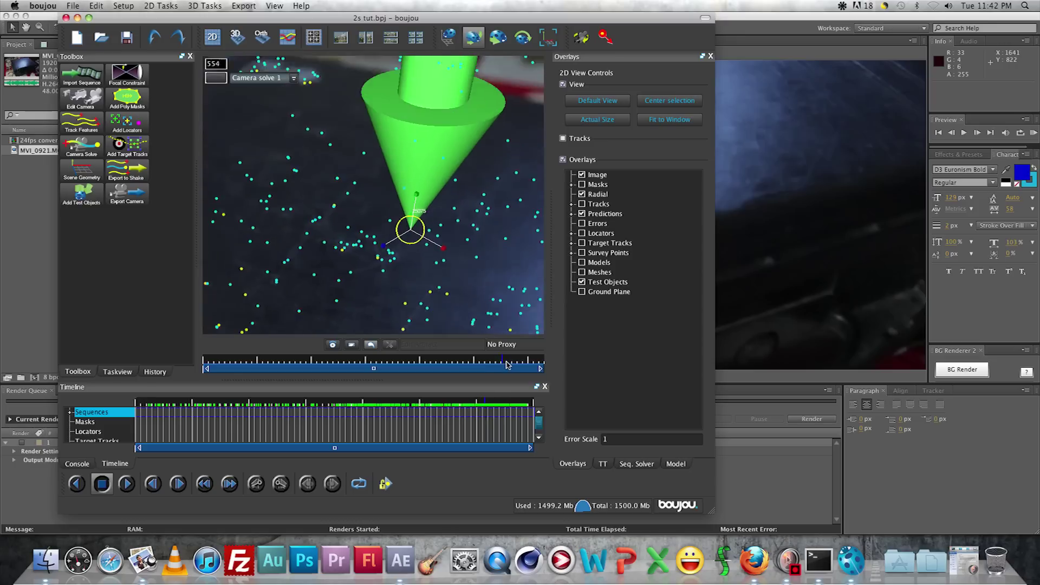
drag(531, 368, 412, 363)
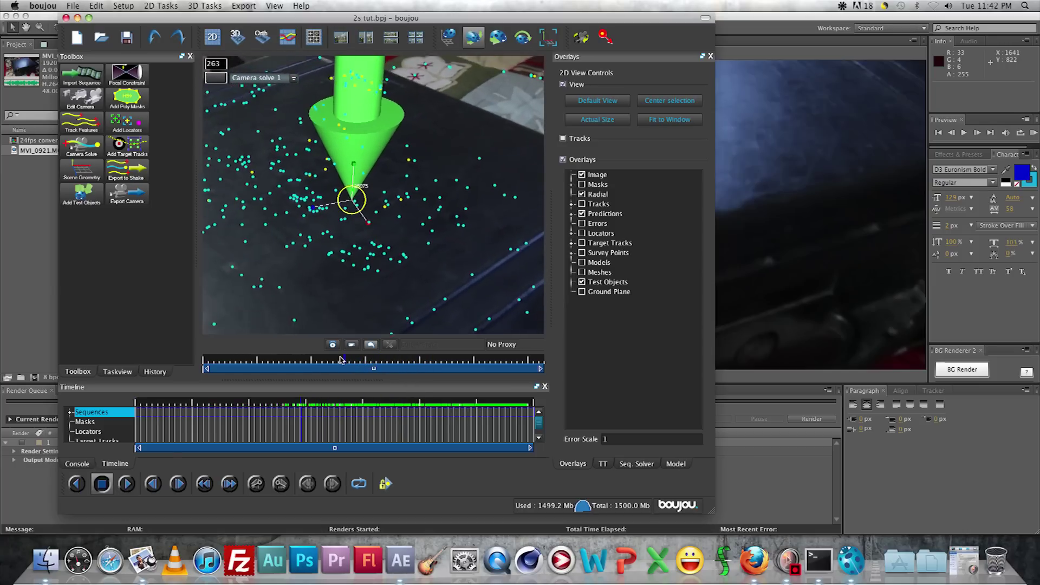
mouse_move(341, 360)
mouse_down()
mouse_move(206, 351)
mouse_move(352, 355)
mouse_up()
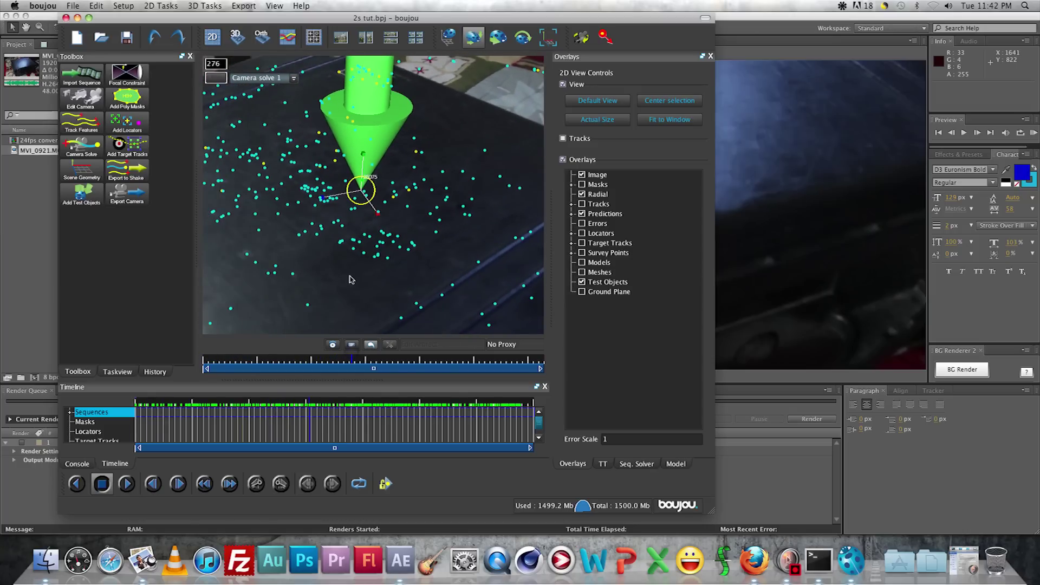
- Inspect the z-x plane hint in the Scene Geometry list
click(81, 171)
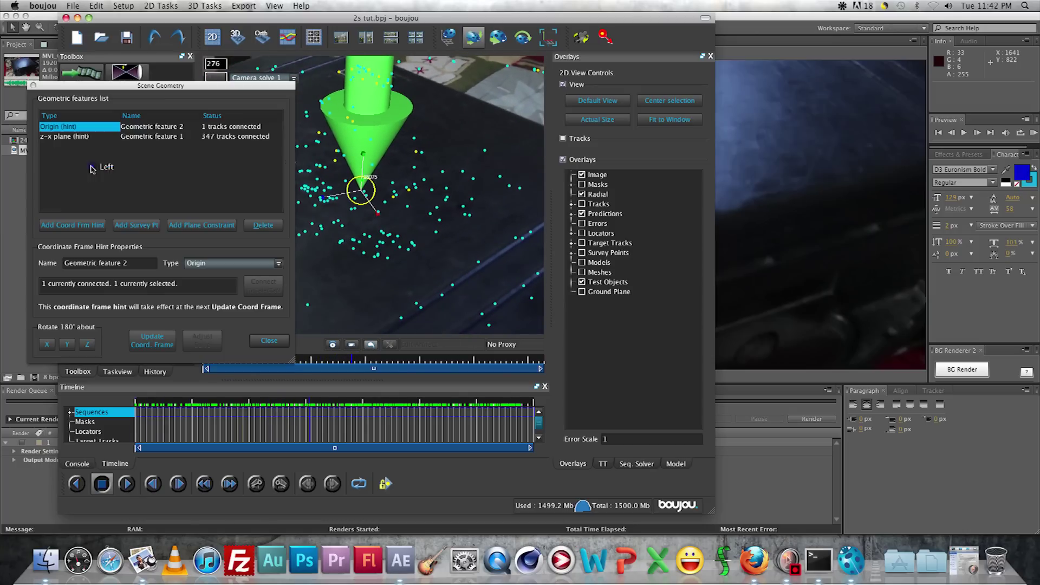
click(66, 137)
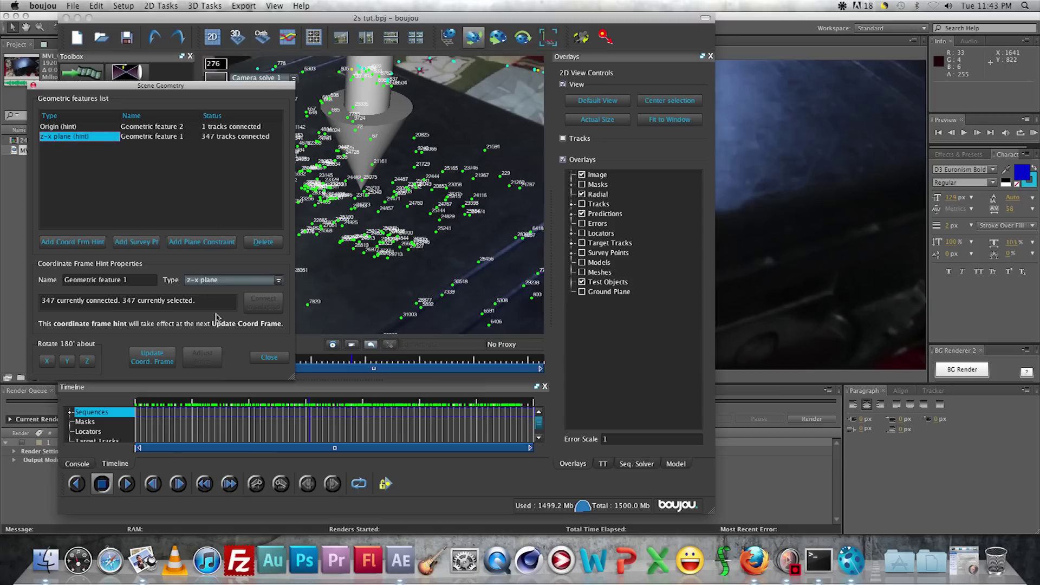
click(269, 357)
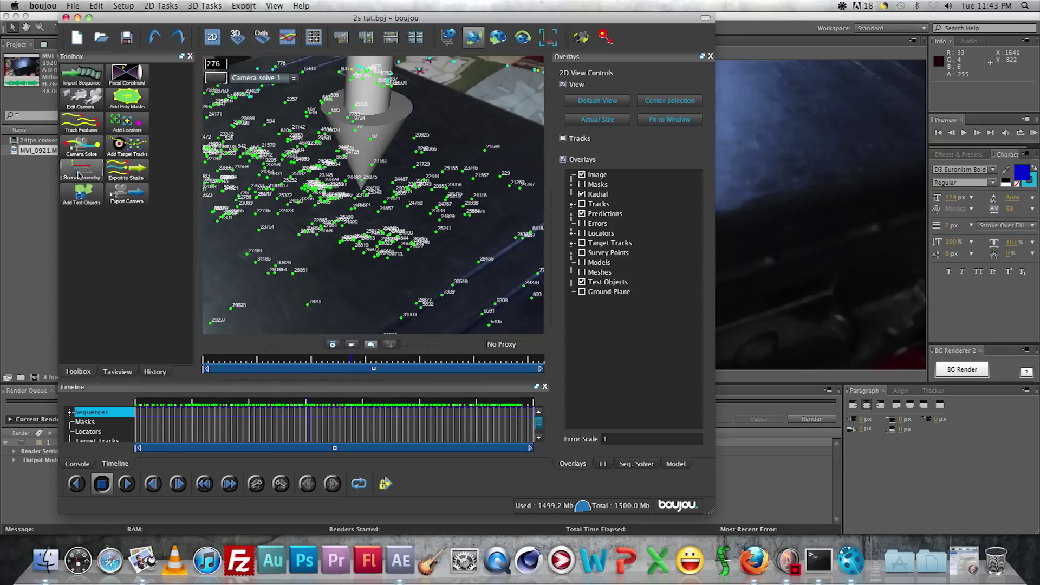
- Delete the z-x plane geometric feature from Scene geometry in the task tree, then deselect all tracks
click(116, 372)
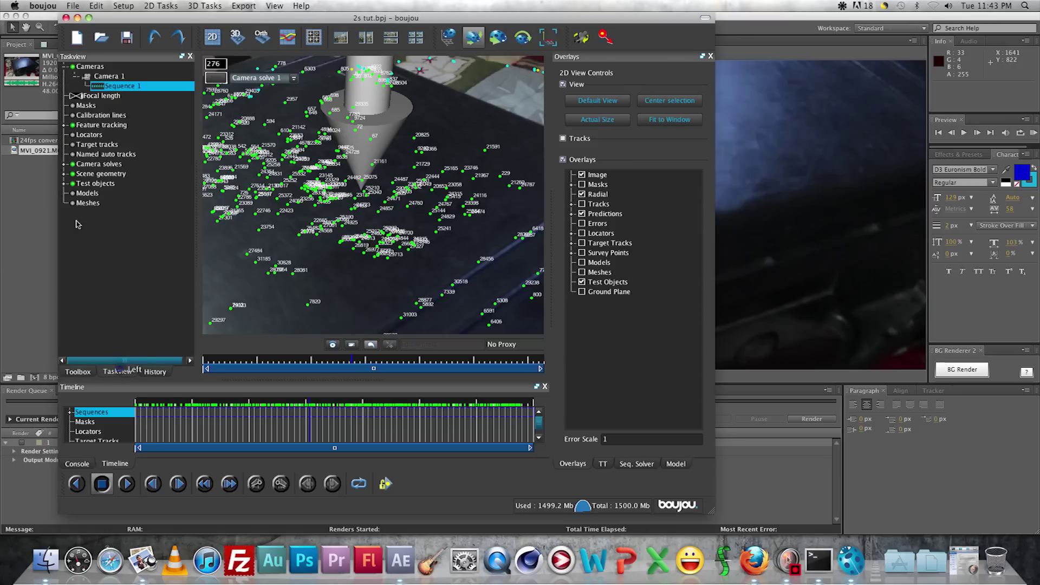
click(64, 174)
click(120, 185)
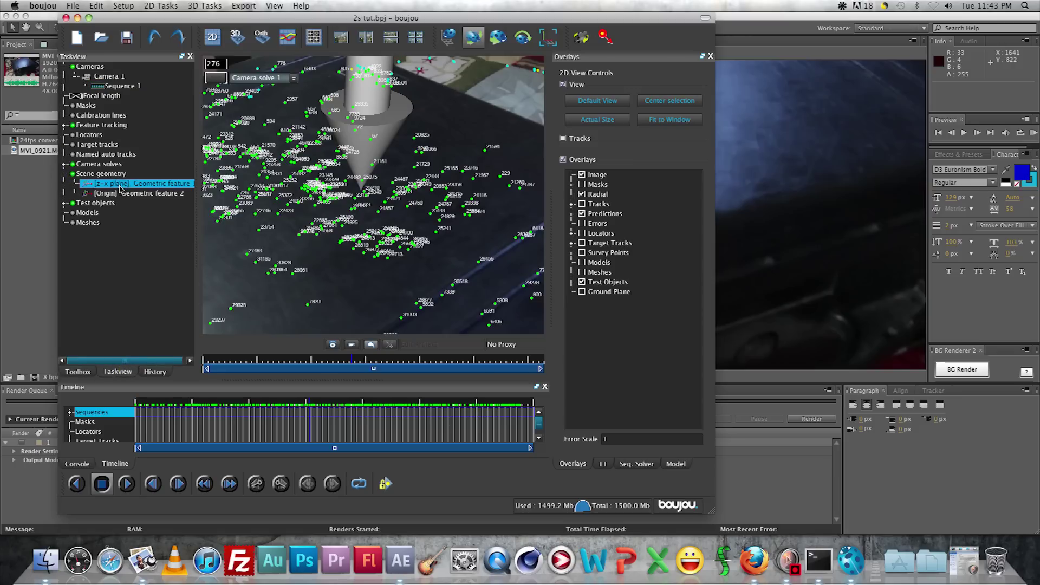
key(Delete)
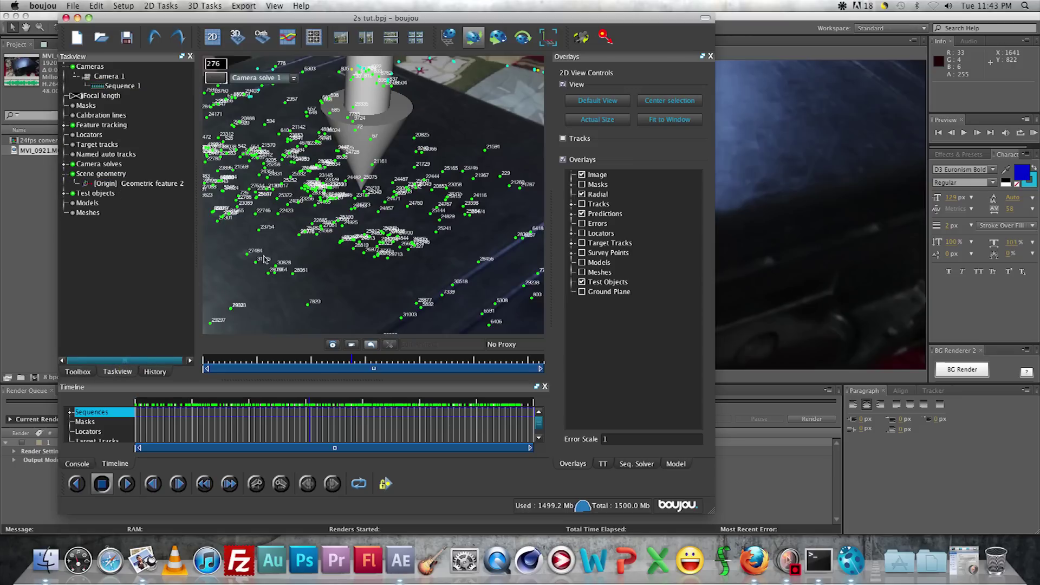
click(234, 254)
- Zoom out and scrub back to around frames 205 and 62 to review the solve
scroll(341, 239, down, 3)
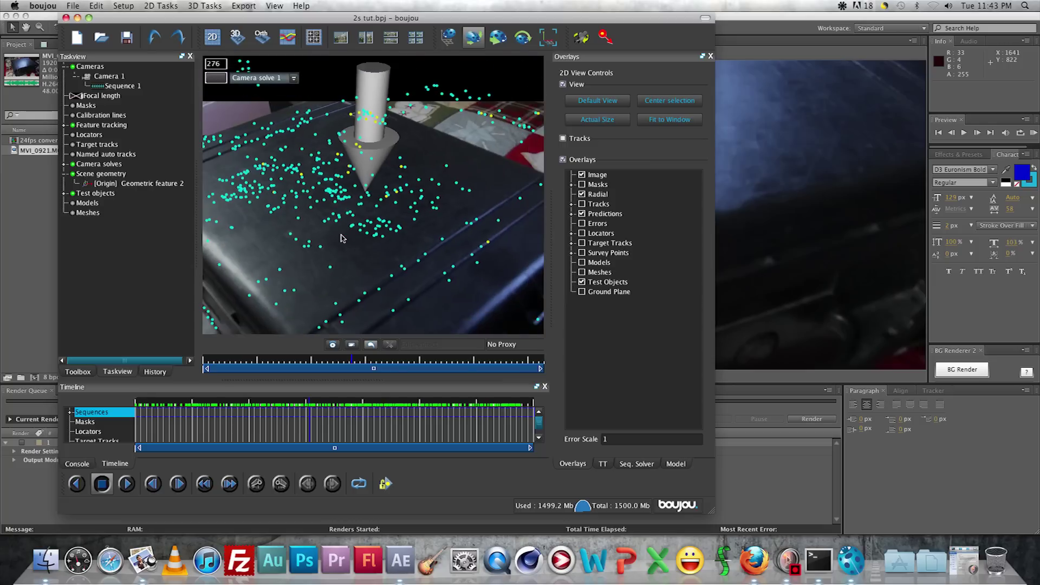
scroll(341, 238, down, 4)
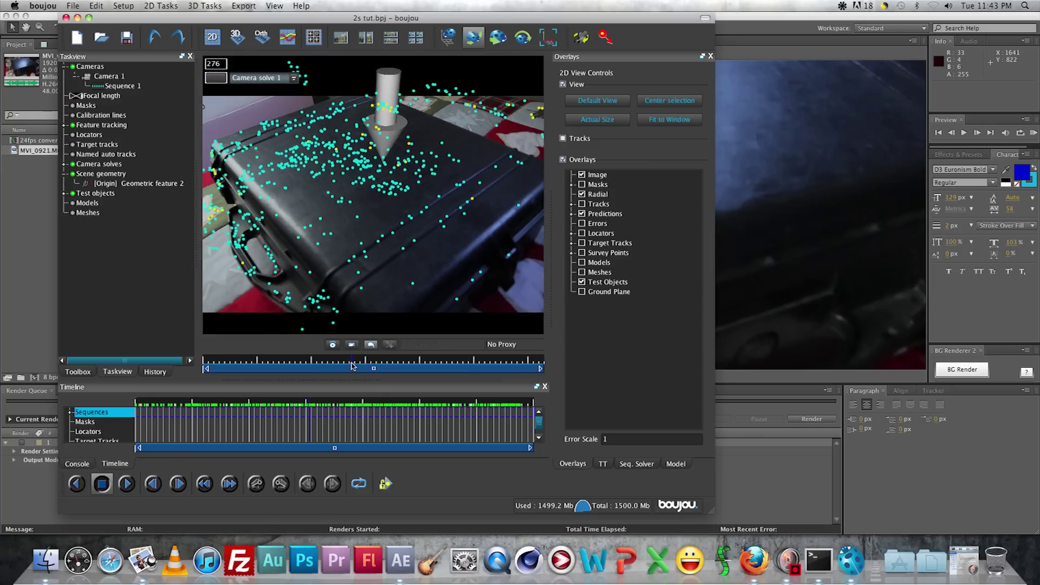
drag(352, 360, 269, 355)
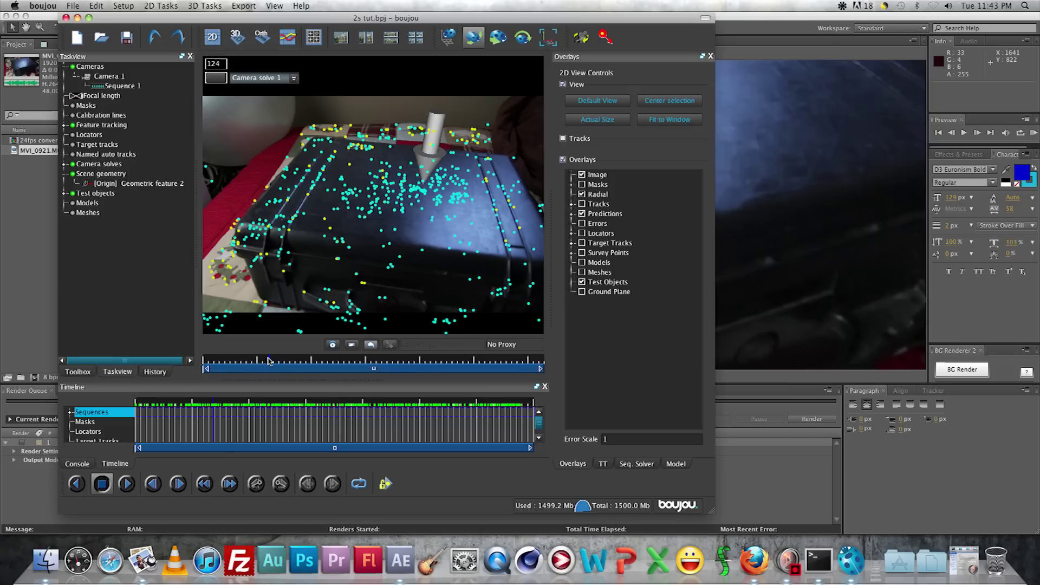
drag(270, 360, 514, 355)
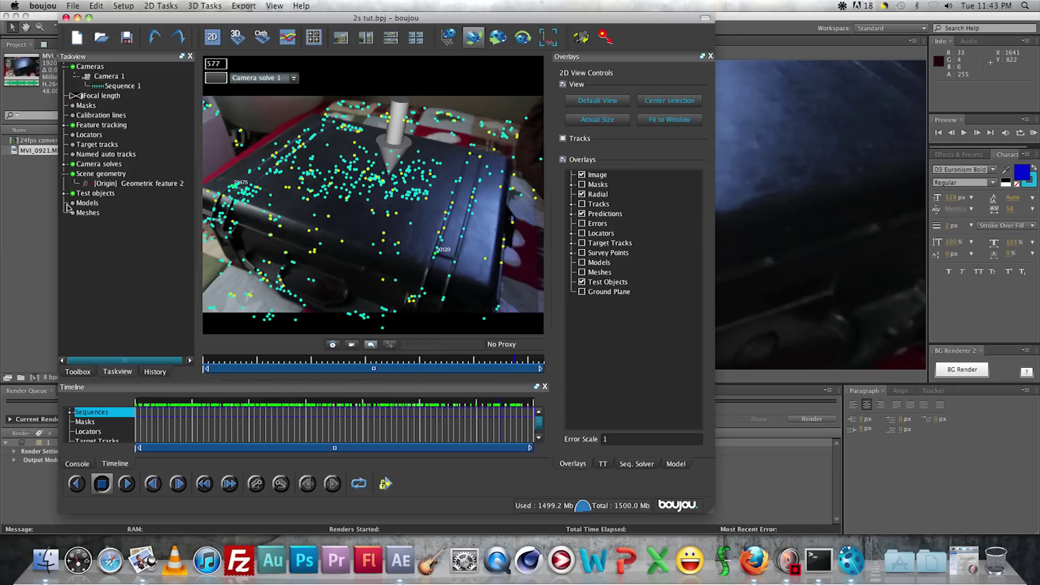
- Add an x-axis coordinate frame hint and update the coordinate frame
double_click(74, 178)
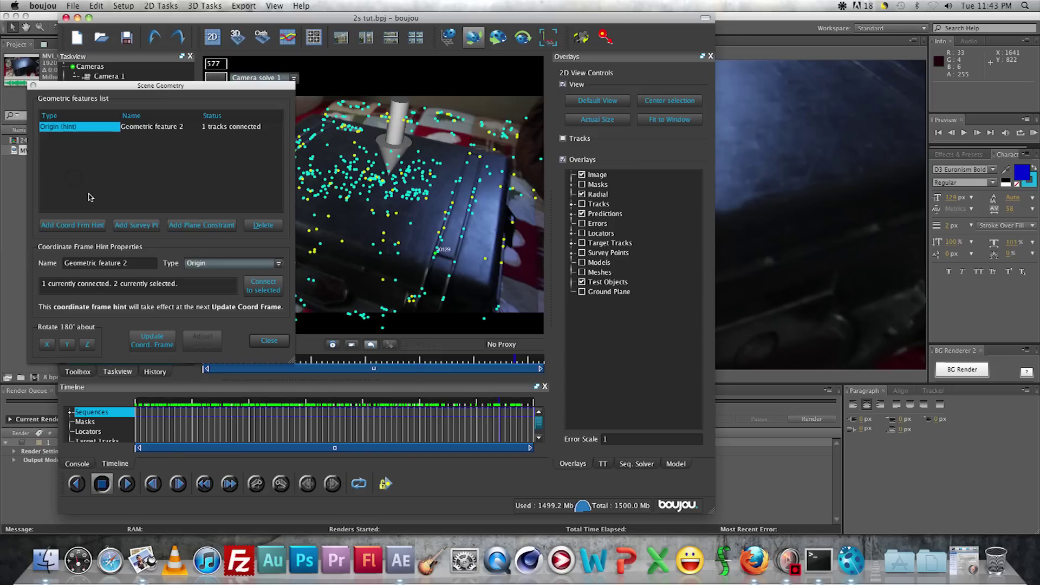
click(72, 225)
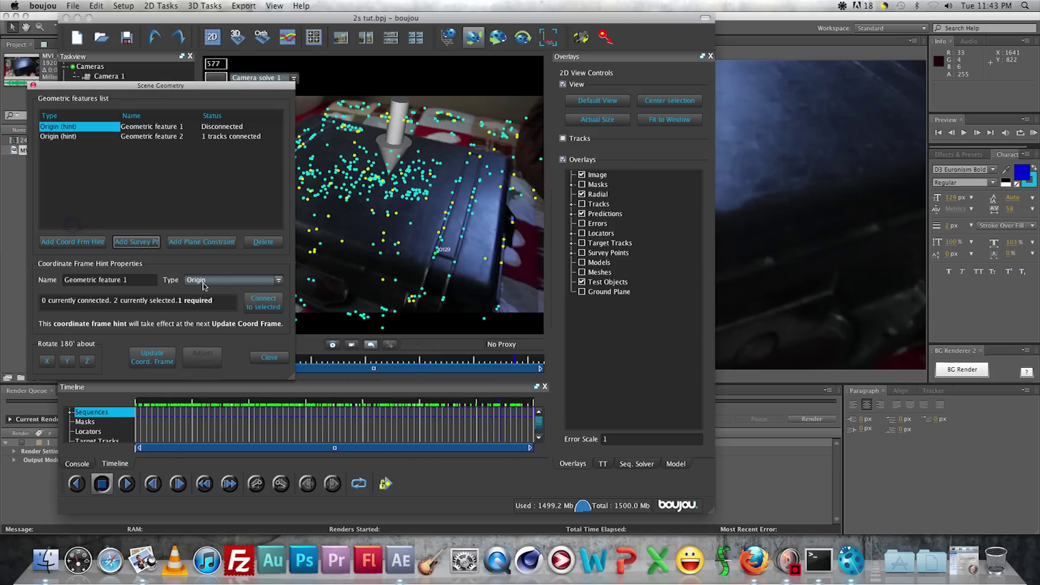
click(205, 280)
click(204, 299)
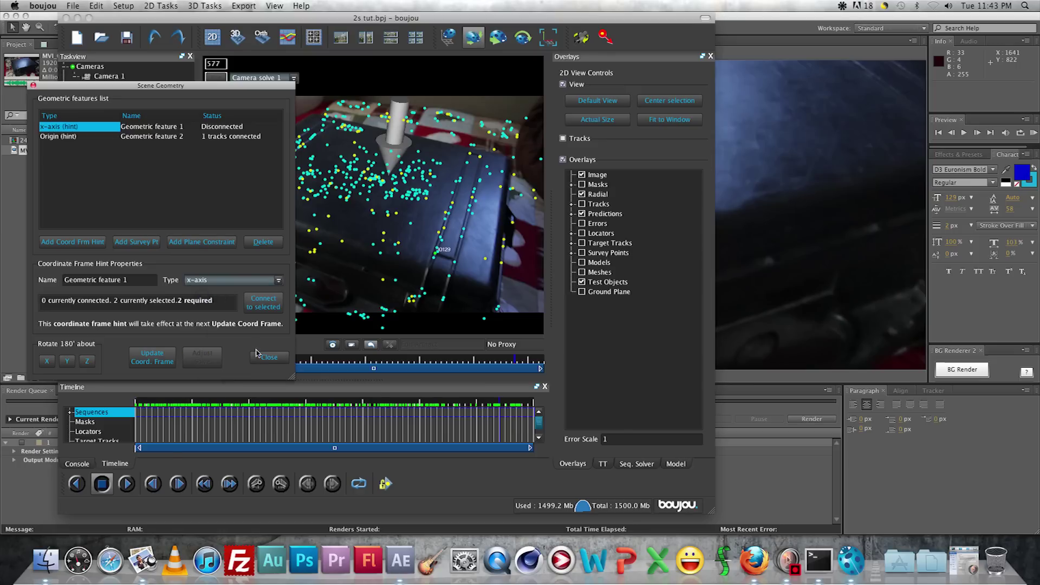
click(154, 358)
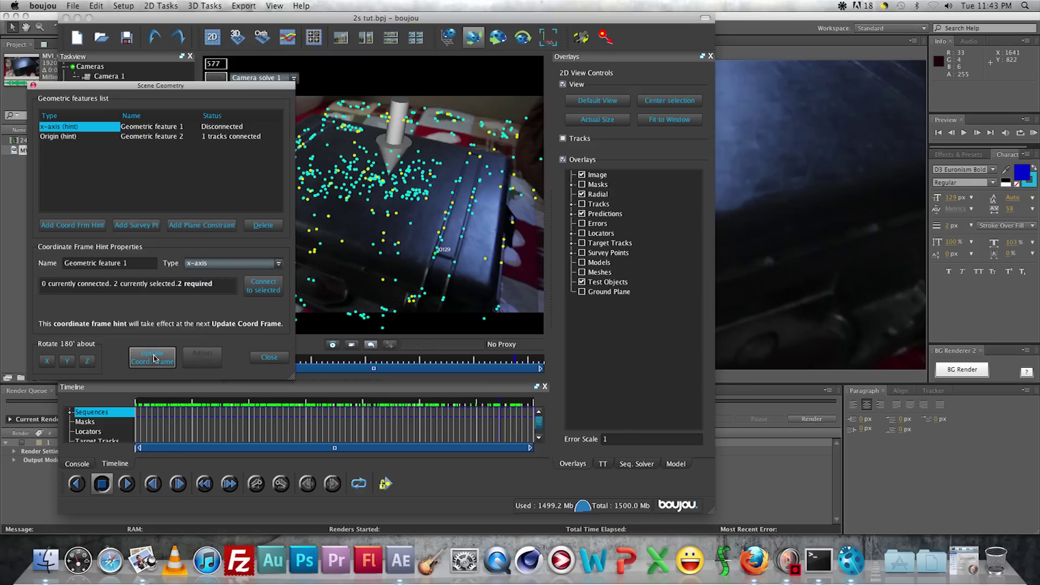
- Add a z-axis hint connected to two tracks and update the coordinate frame
click(101, 241)
click(207, 280)
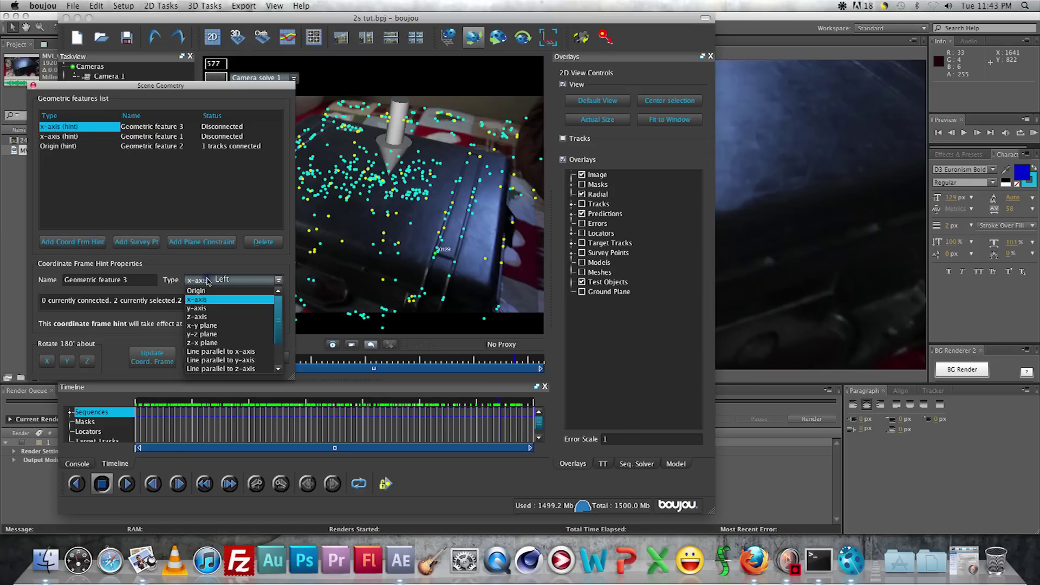
click(206, 317)
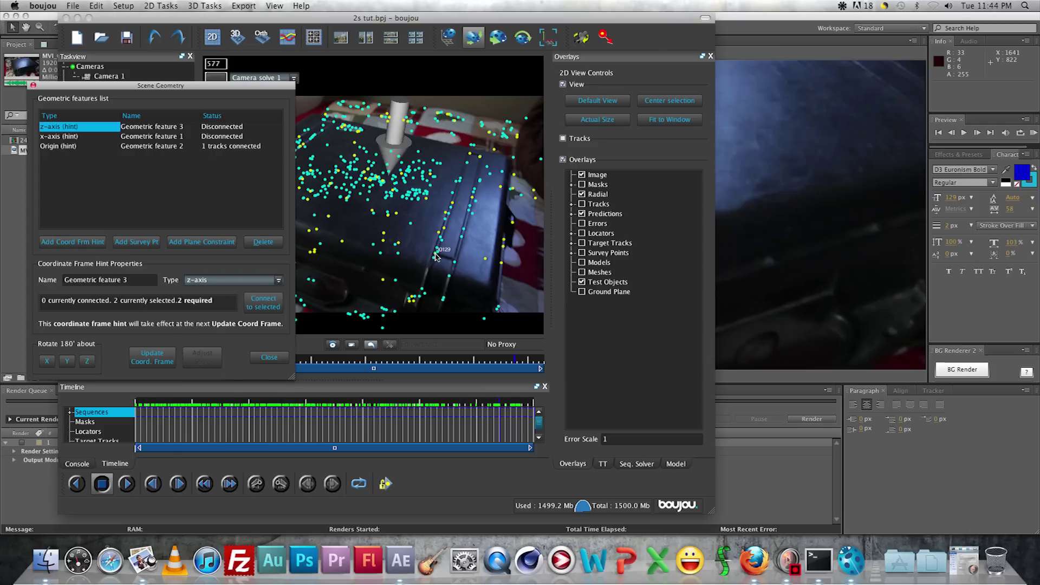
click(465, 252)
click(450, 254)
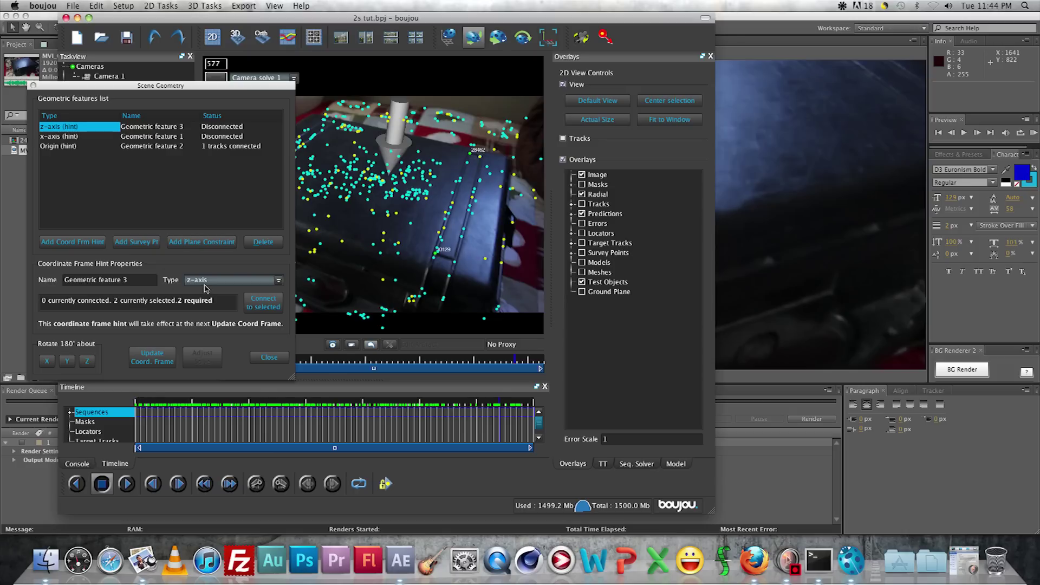
click(263, 302)
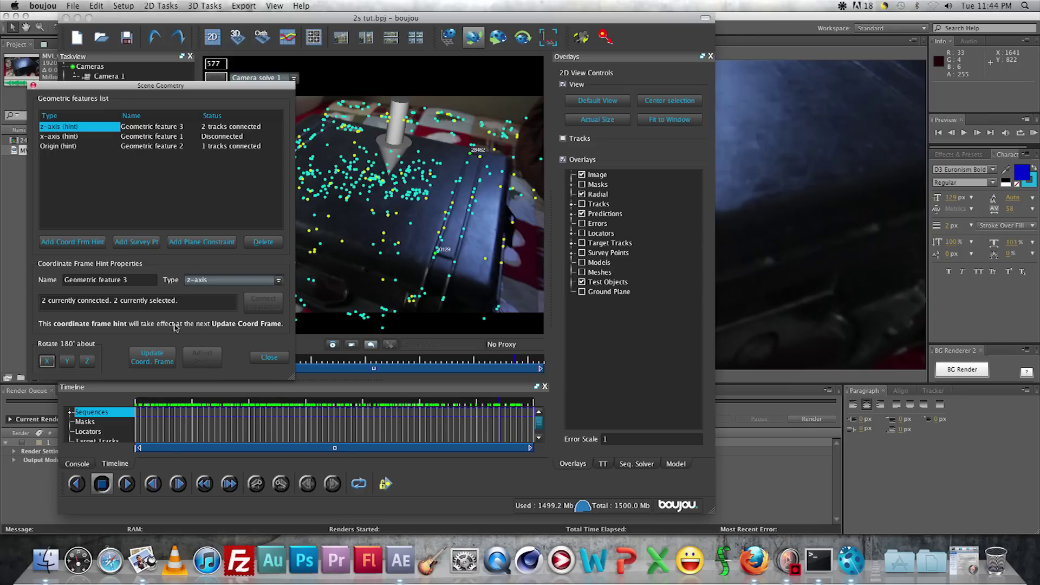
click(153, 360)
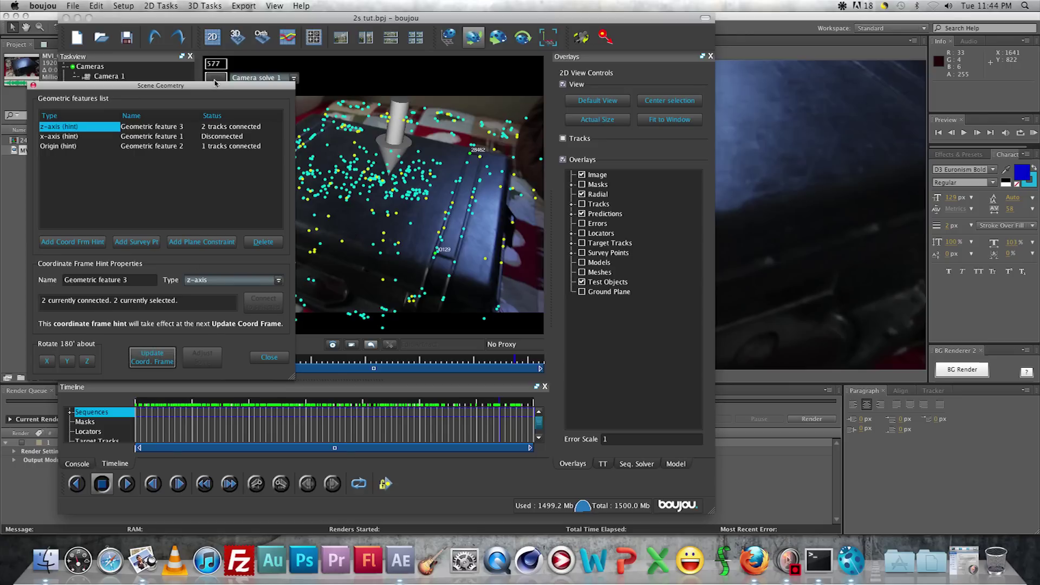
- Connect two tracks to the x-axis hint and close Scene Geometry
click(438, 251)
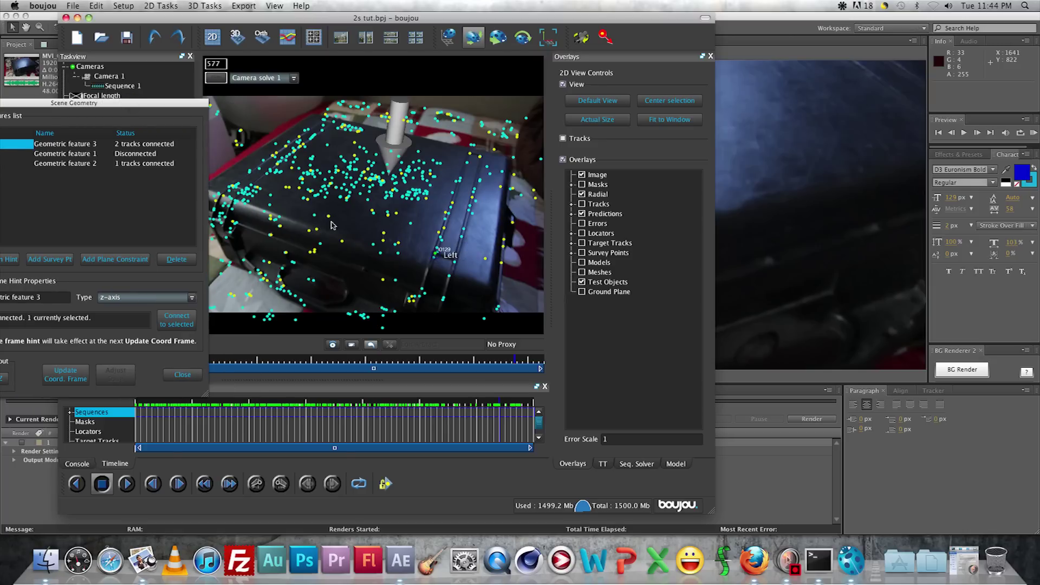
shift+click(233, 188)
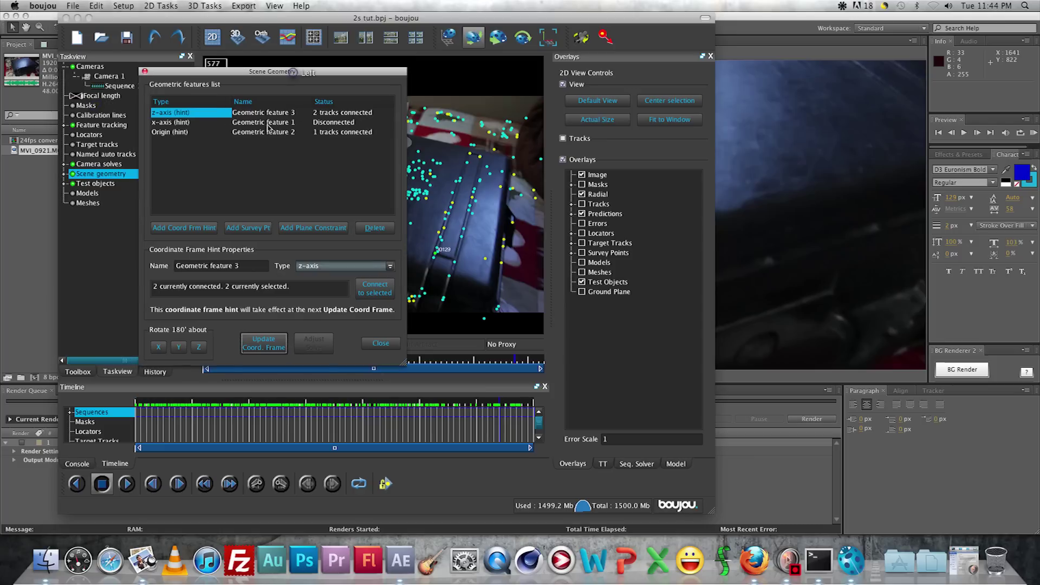
click(268, 127)
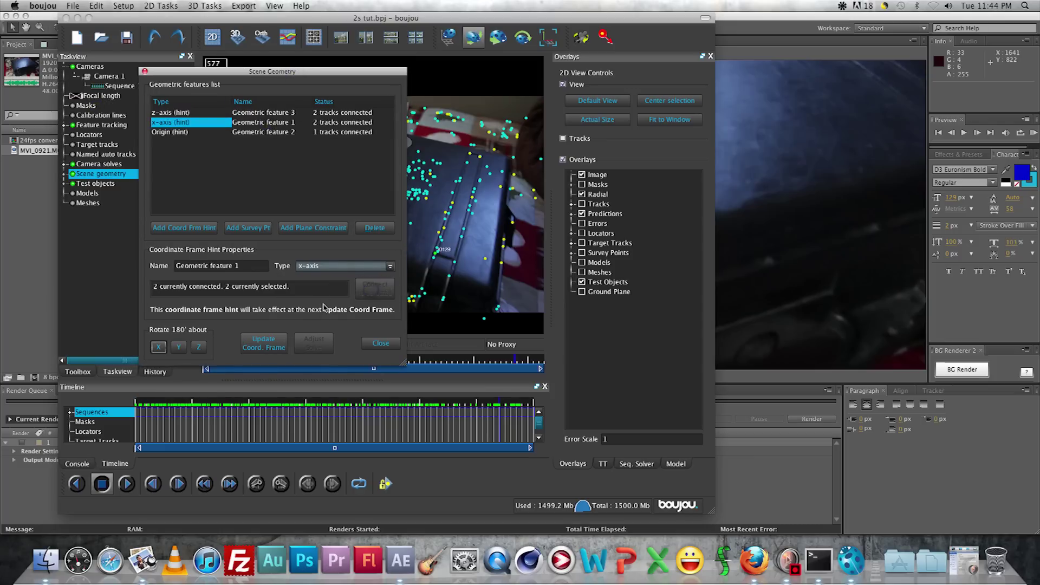
click(264, 343)
click(393, 346)
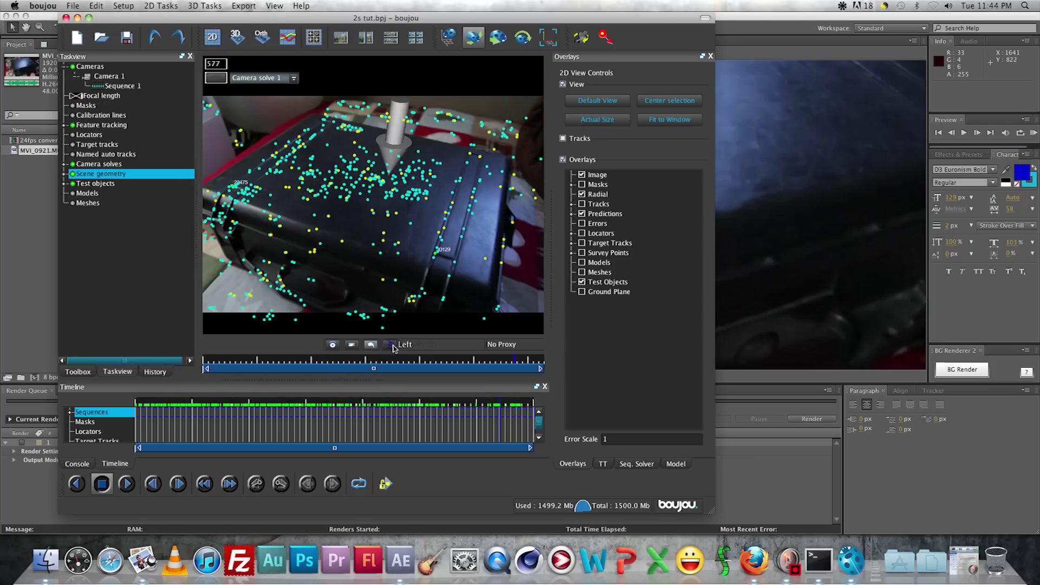
- Inspect the point cloud in the 3D view, then return to the 2D camera view
click(236, 37)
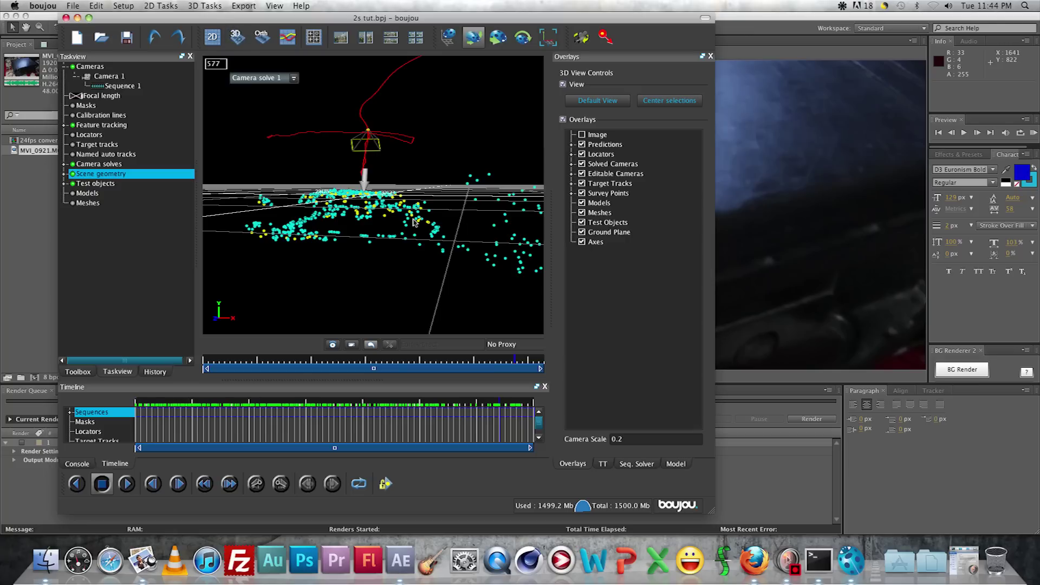
drag(388, 216, 418, 220)
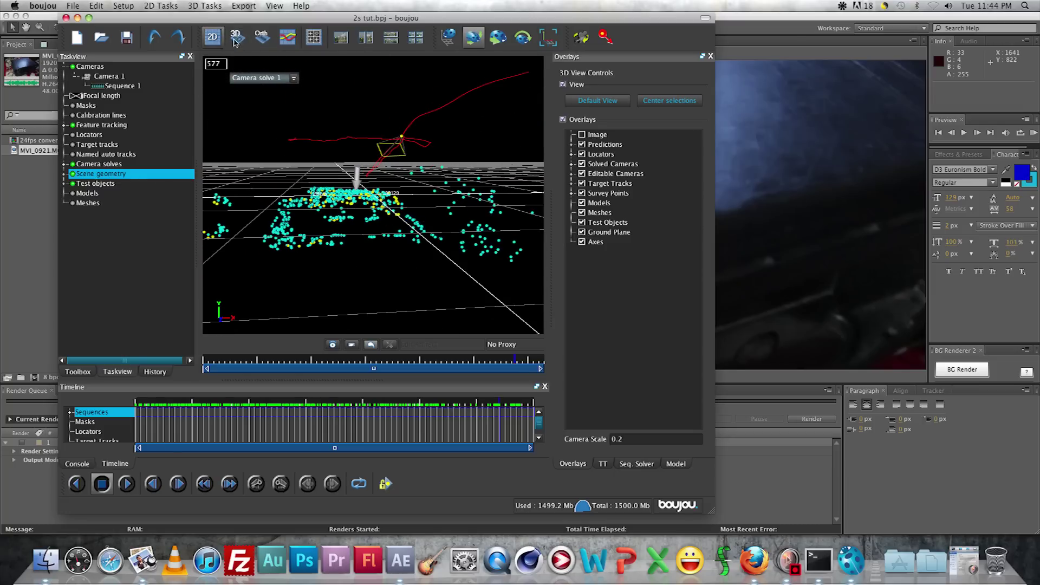
click(260, 38)
click(212, 37)
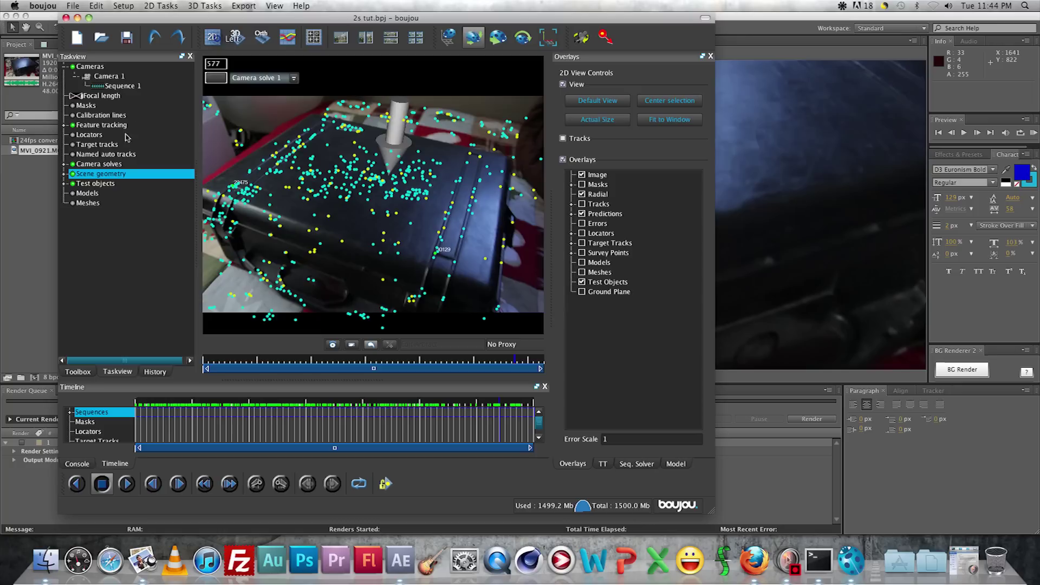
- Delete Test object 1 and add a new test object
click(64, 184)
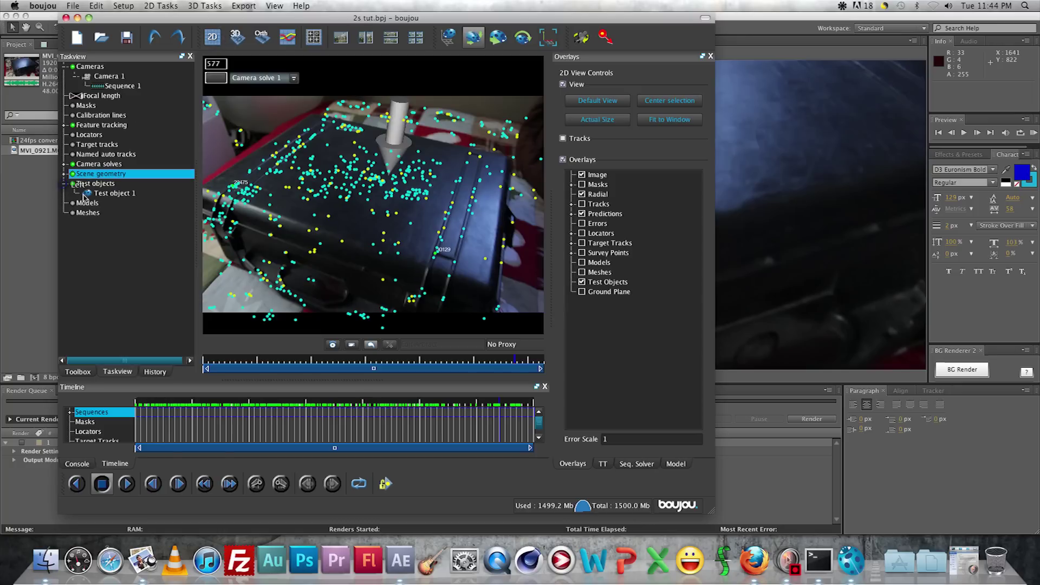
click(85, 194)
key(Delete)
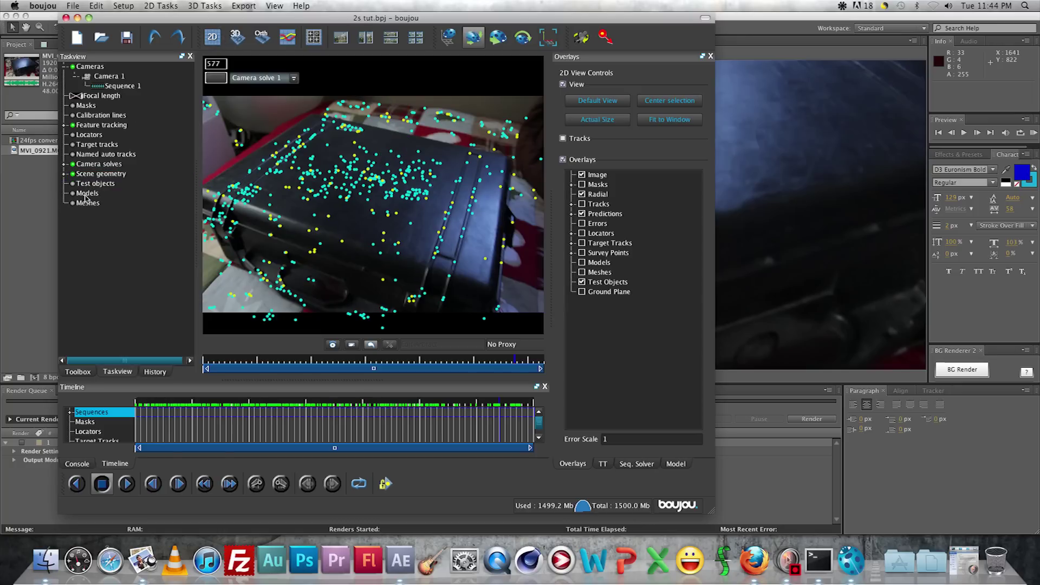
double_click(75, 180)
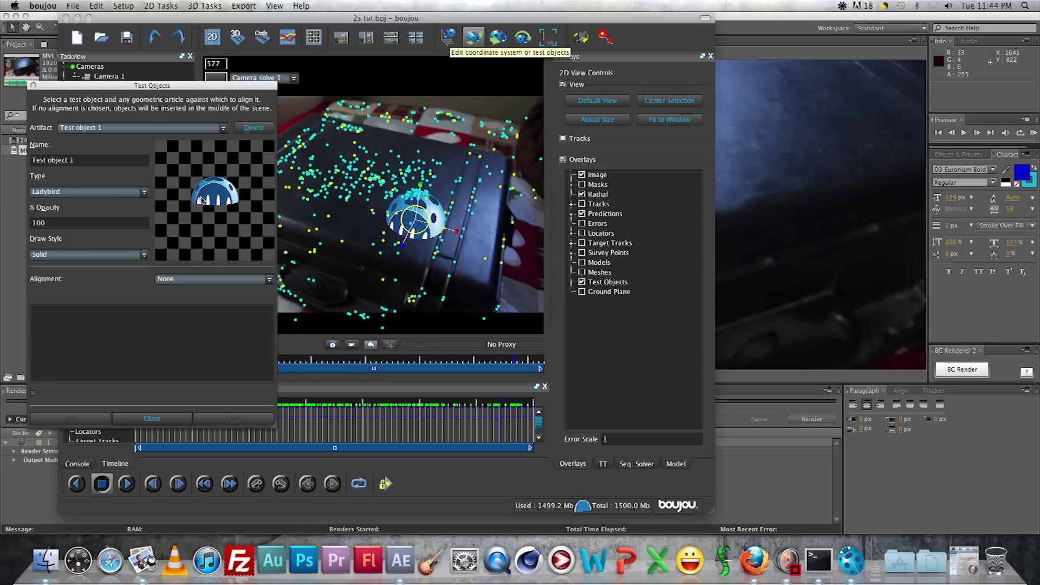
- Set the test object type to Arrow and apply it
click(106, 192)
click(92, 203)
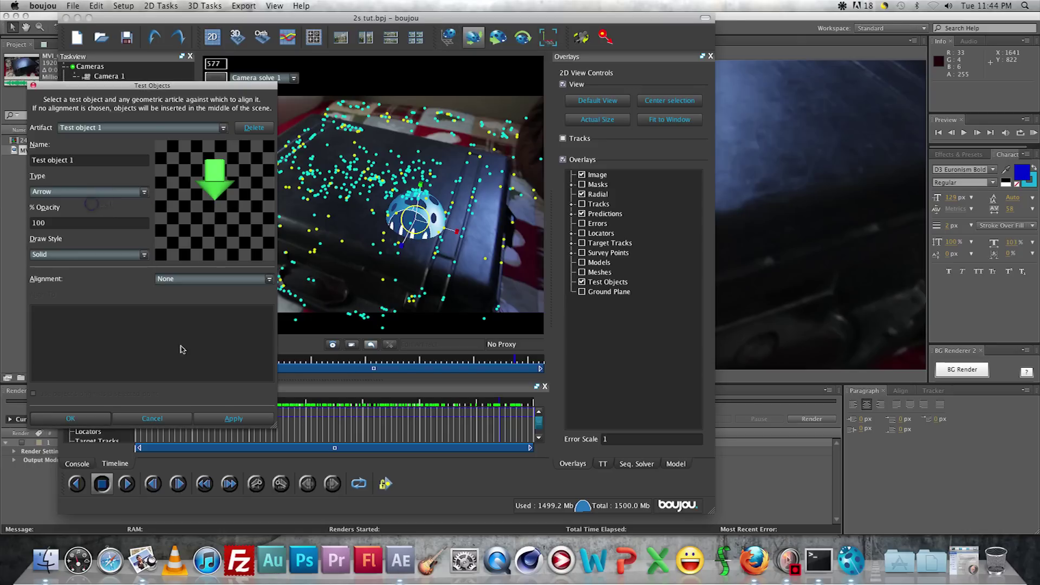
click(216, 420)
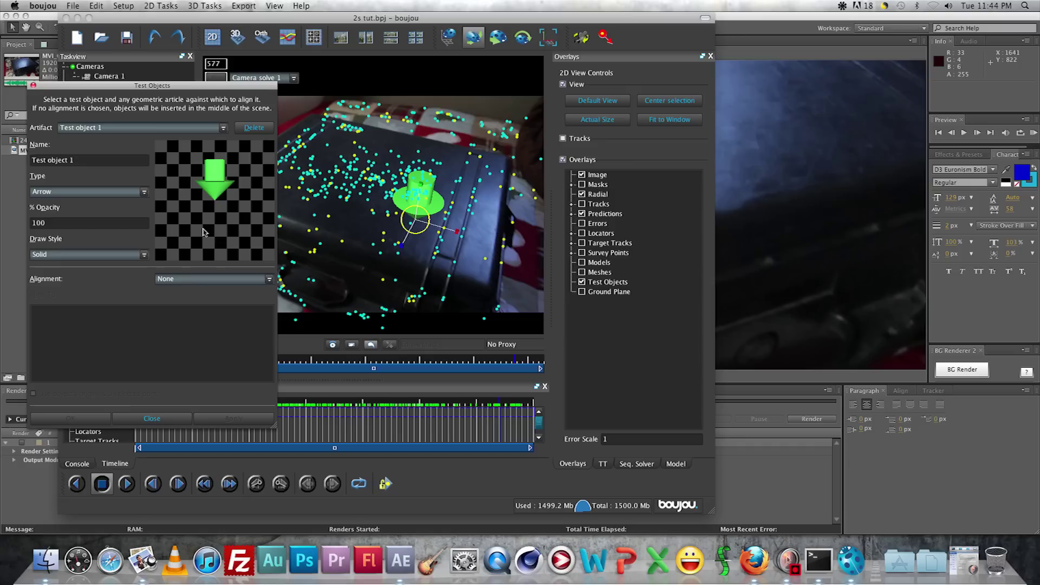
click(136, 416)
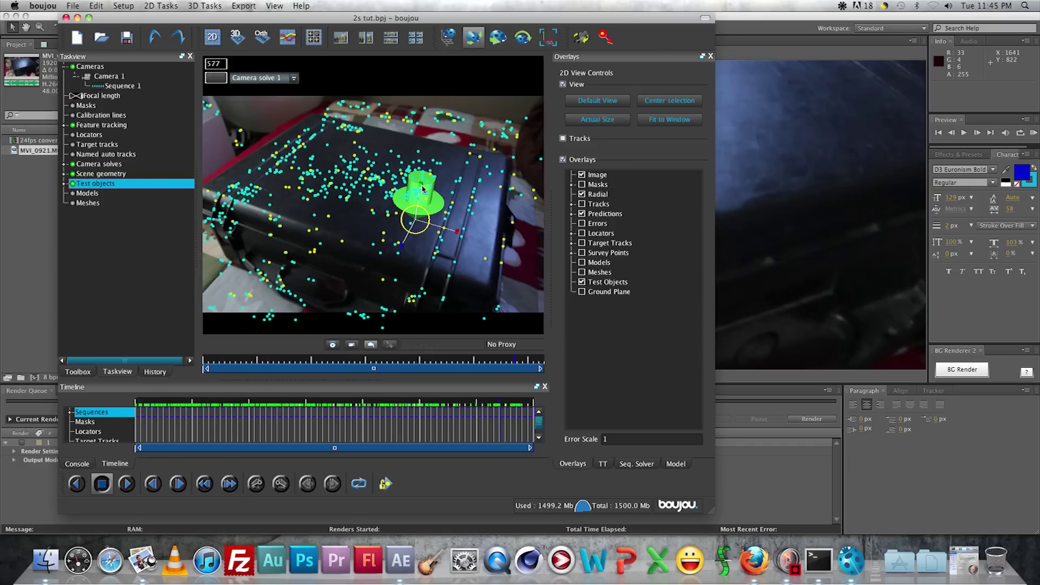
- Rotate the arrow downward, move it onto the suitcase top, and scrub the shot to check it
drag(422, 189, 401, 242)
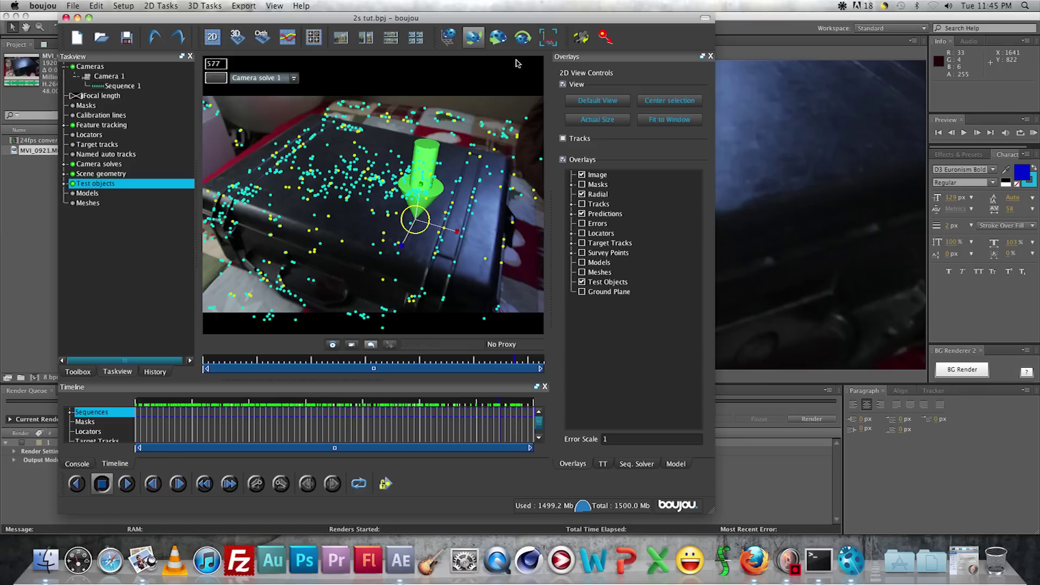
click(498, 37)
drag(461, 237, 408, 226)
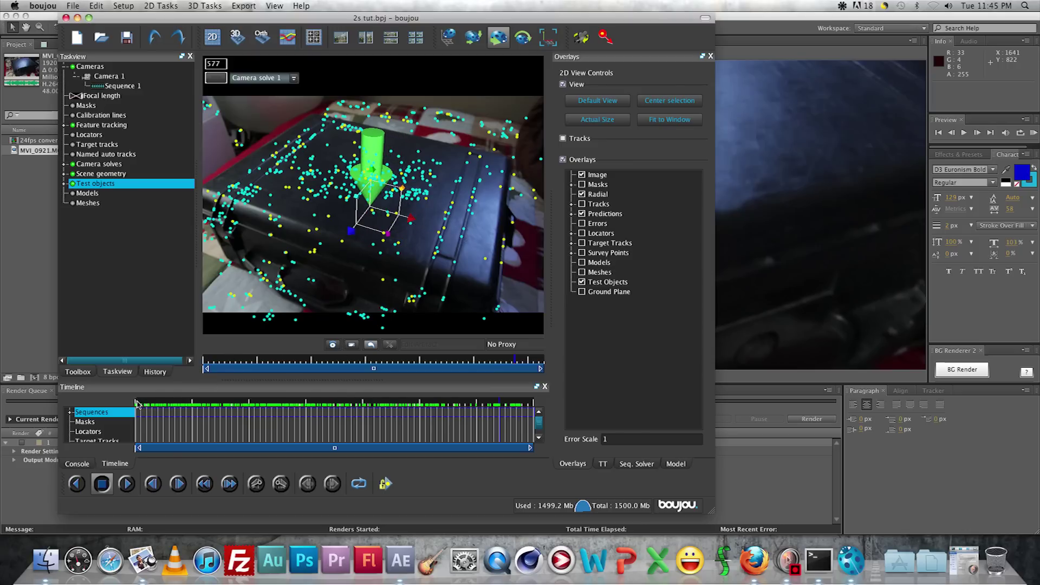
drag(138, 404, 499, 405)
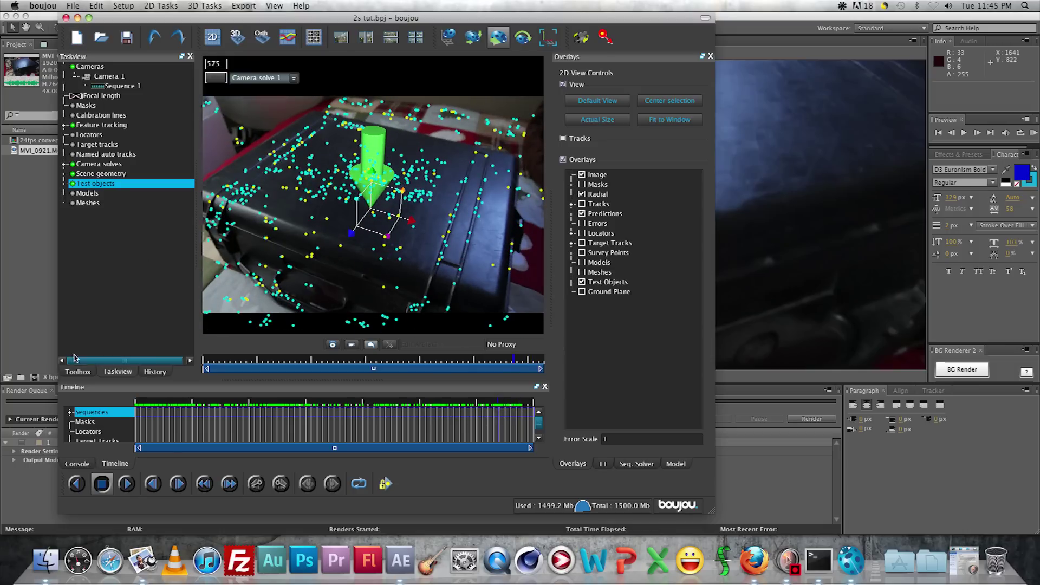
- Export the camera as After Effects (Maya) '2s tut.ma', null size 0.01, scene scale 100, overwriting
click(78, 372)
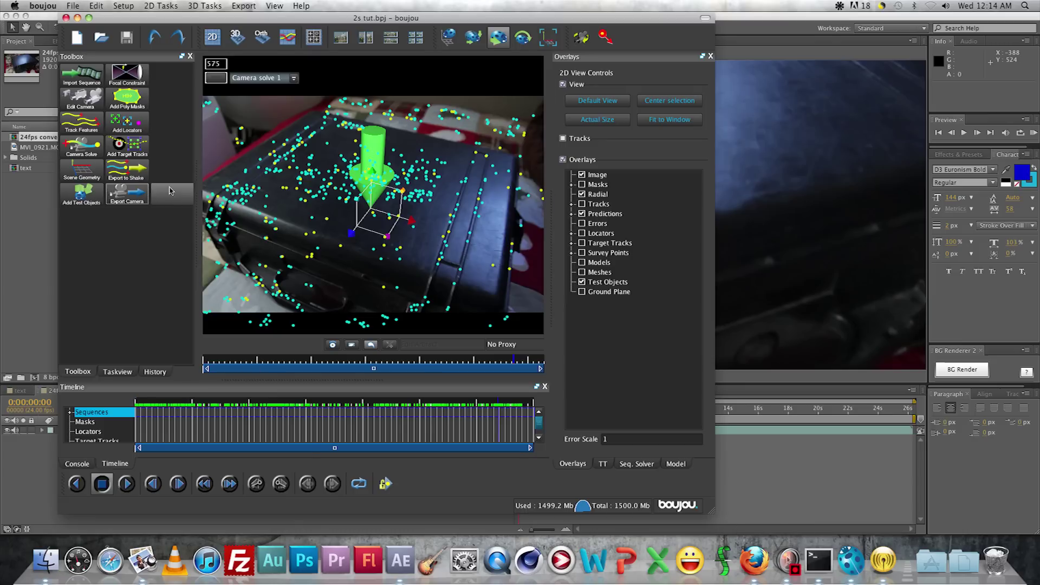
click(129, 199)
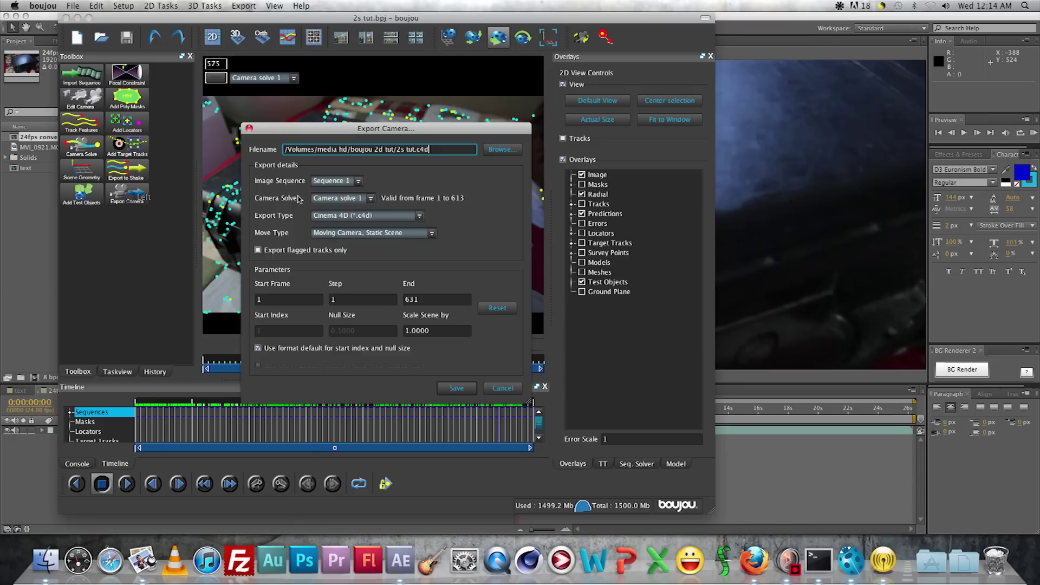
click(346, 216)
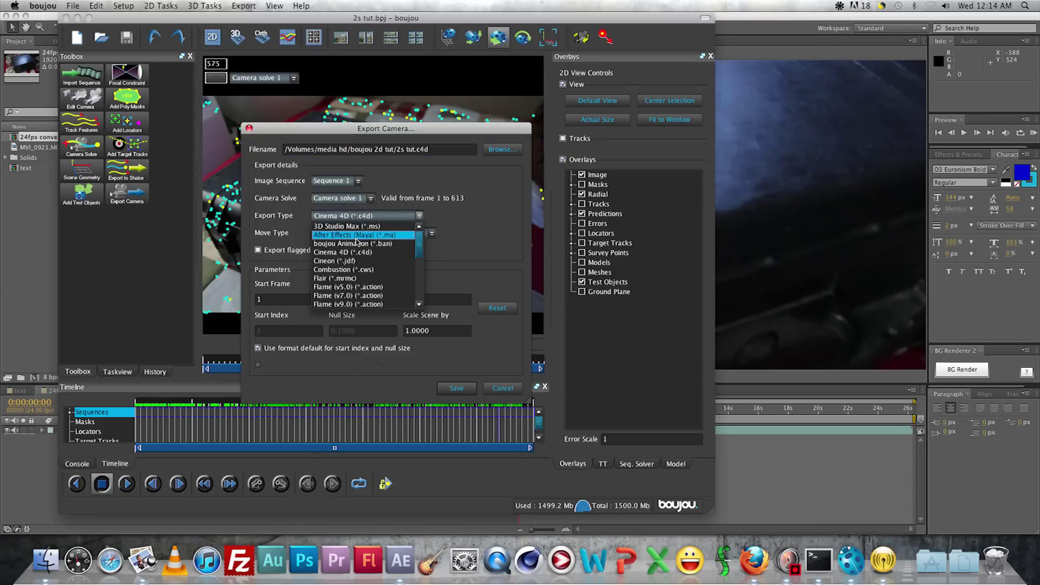
click(358, 241)
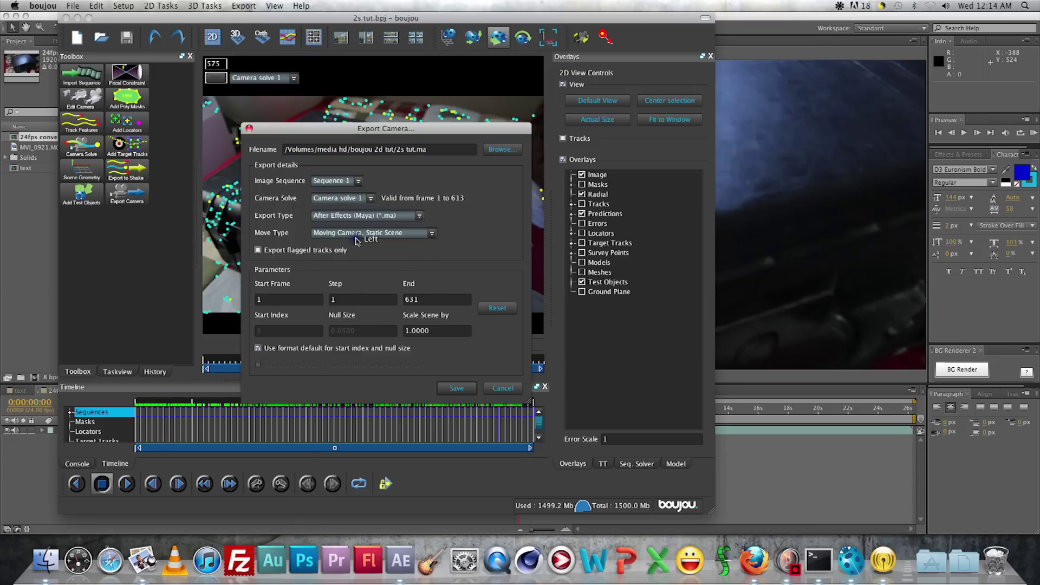
click(258, 347)
drag(357, 330, 333, 331)
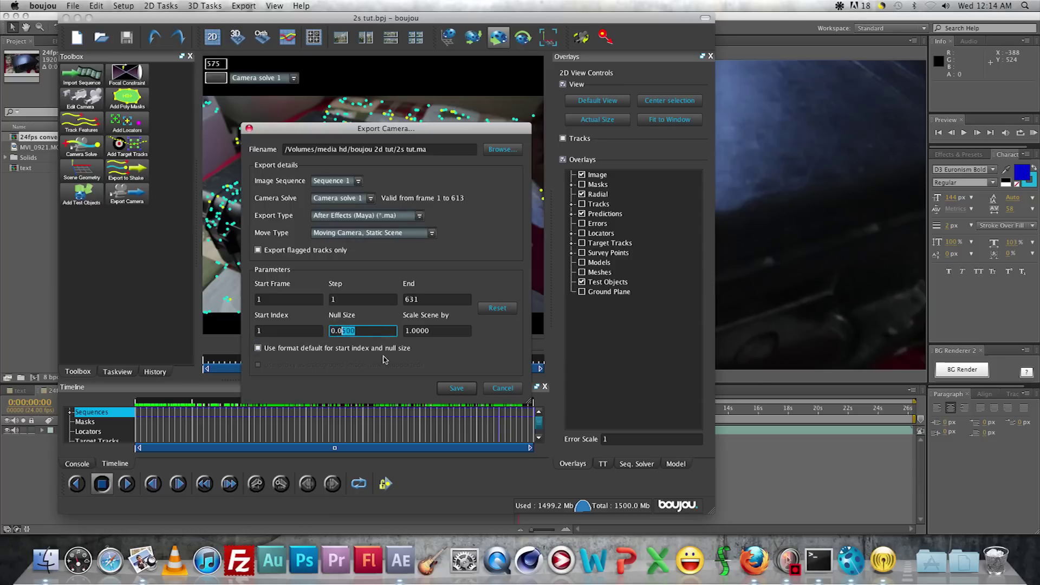
text(1)
key(Tab)
text(1)
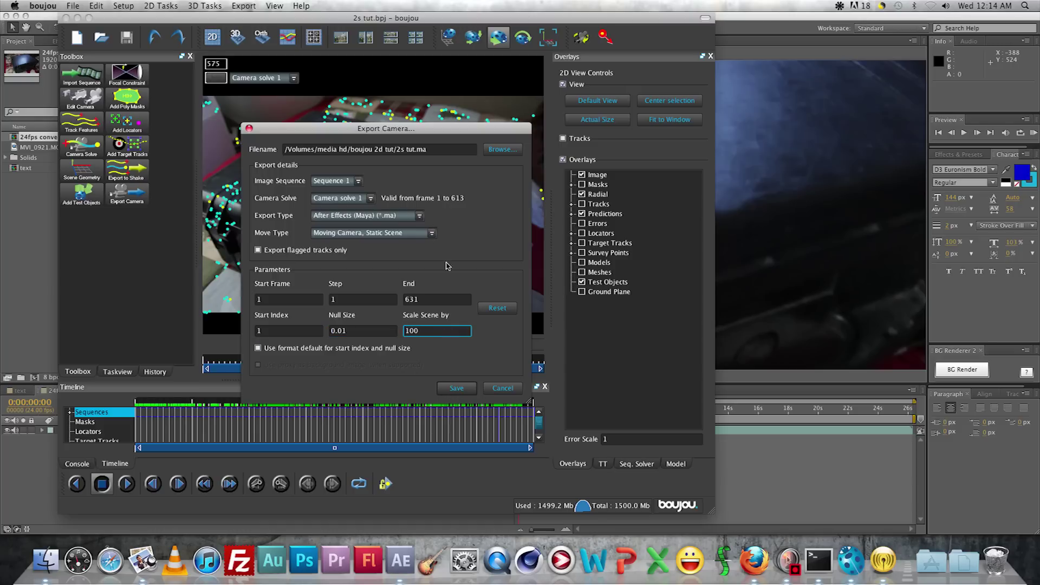
click(457, 388)
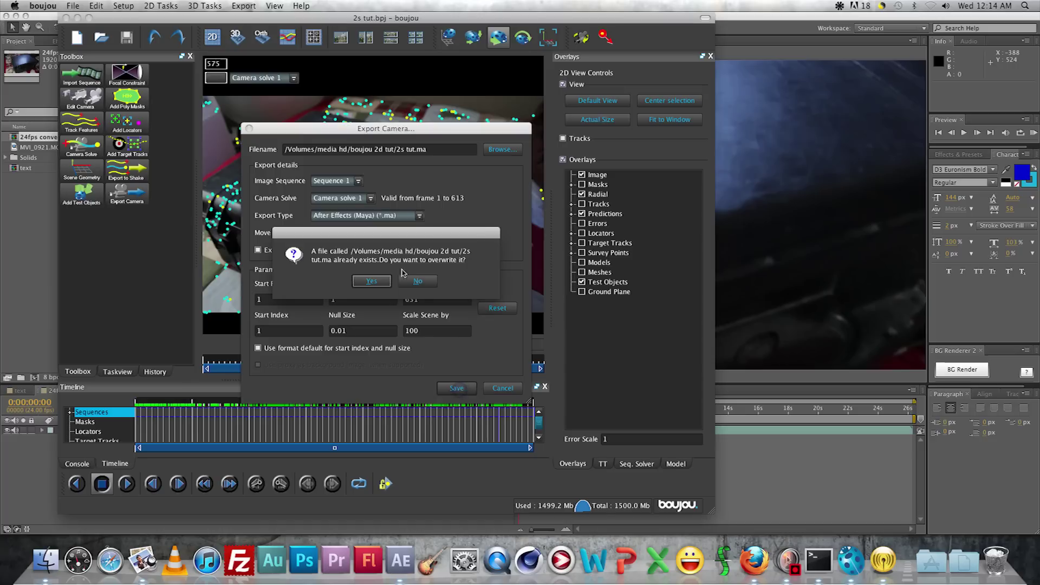
click(372, 281)
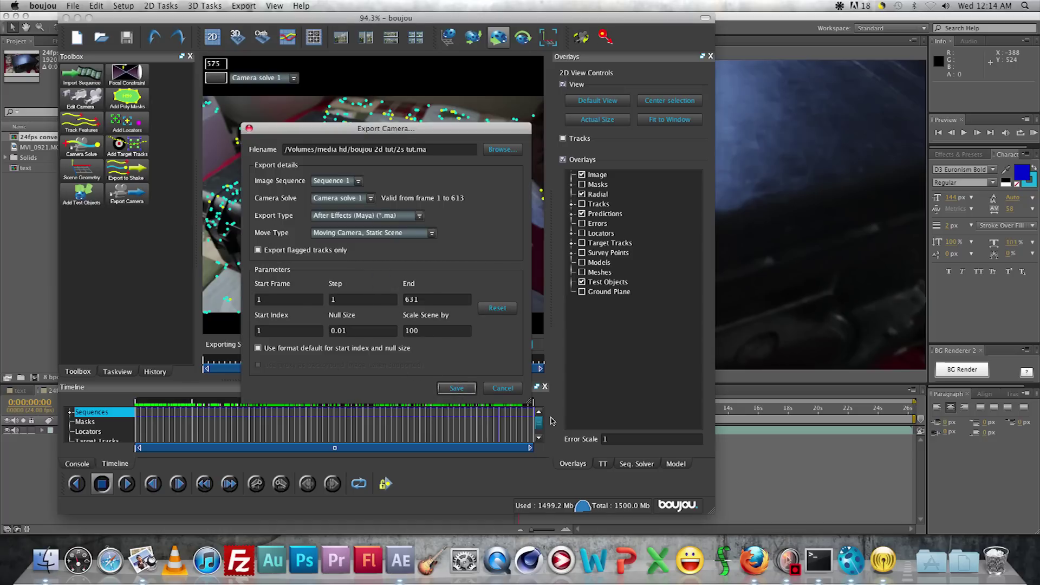